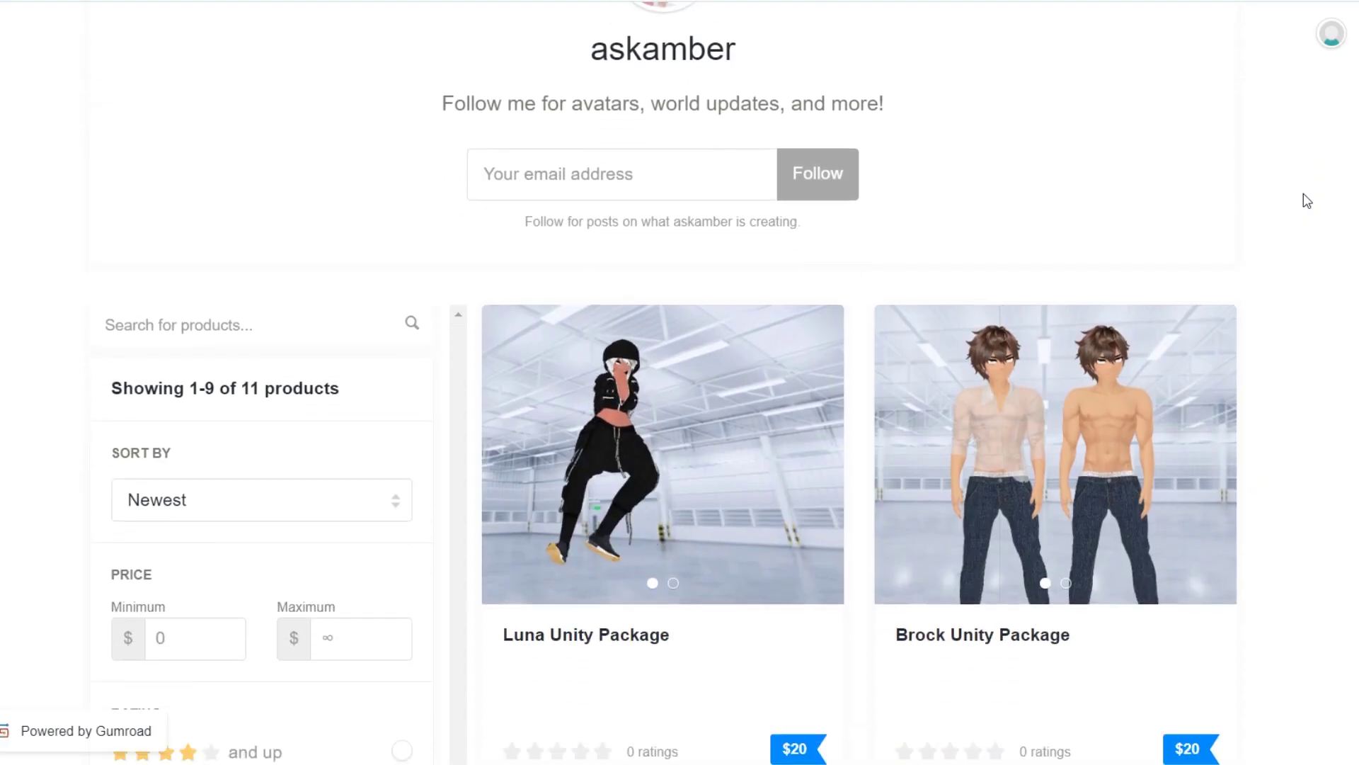
pyautogui.scroll(-15, 1305, 198)
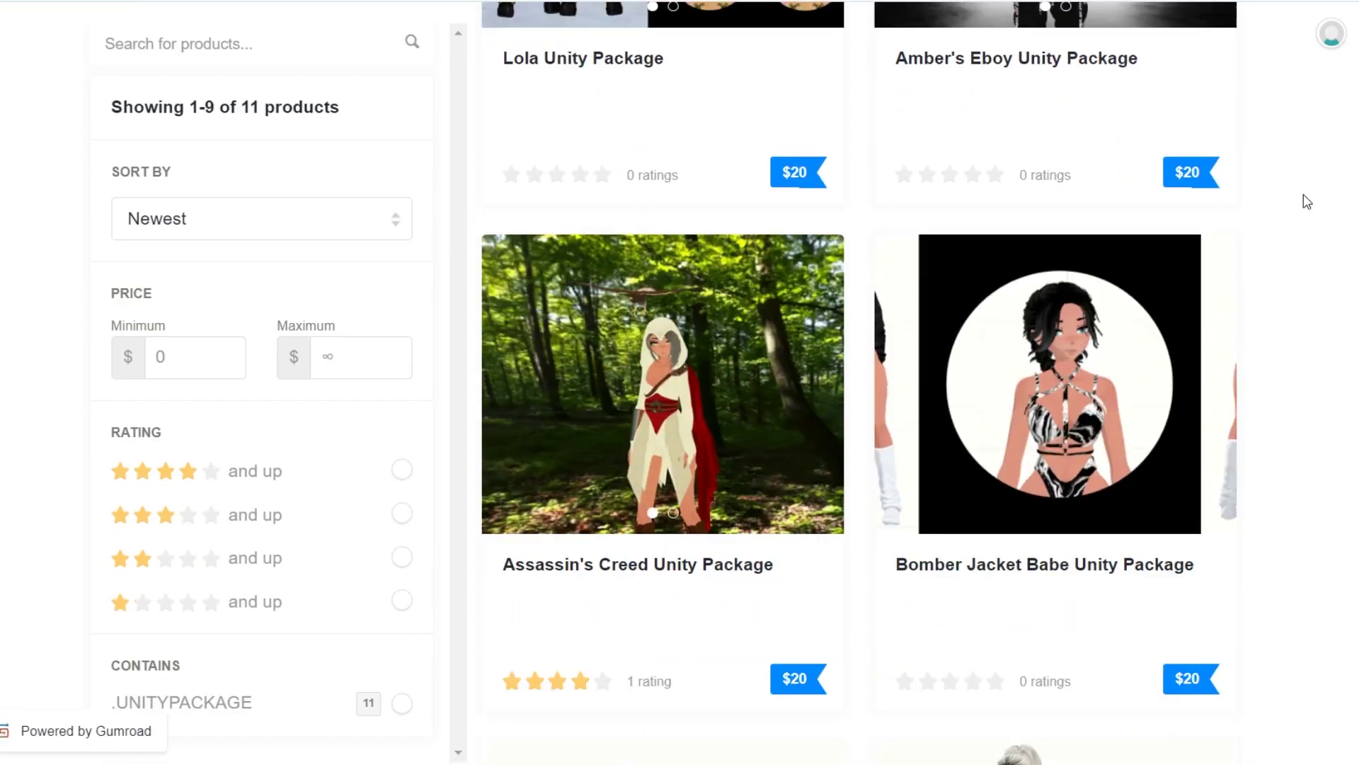
pyautogui.scroll(-8, 1307, 202)
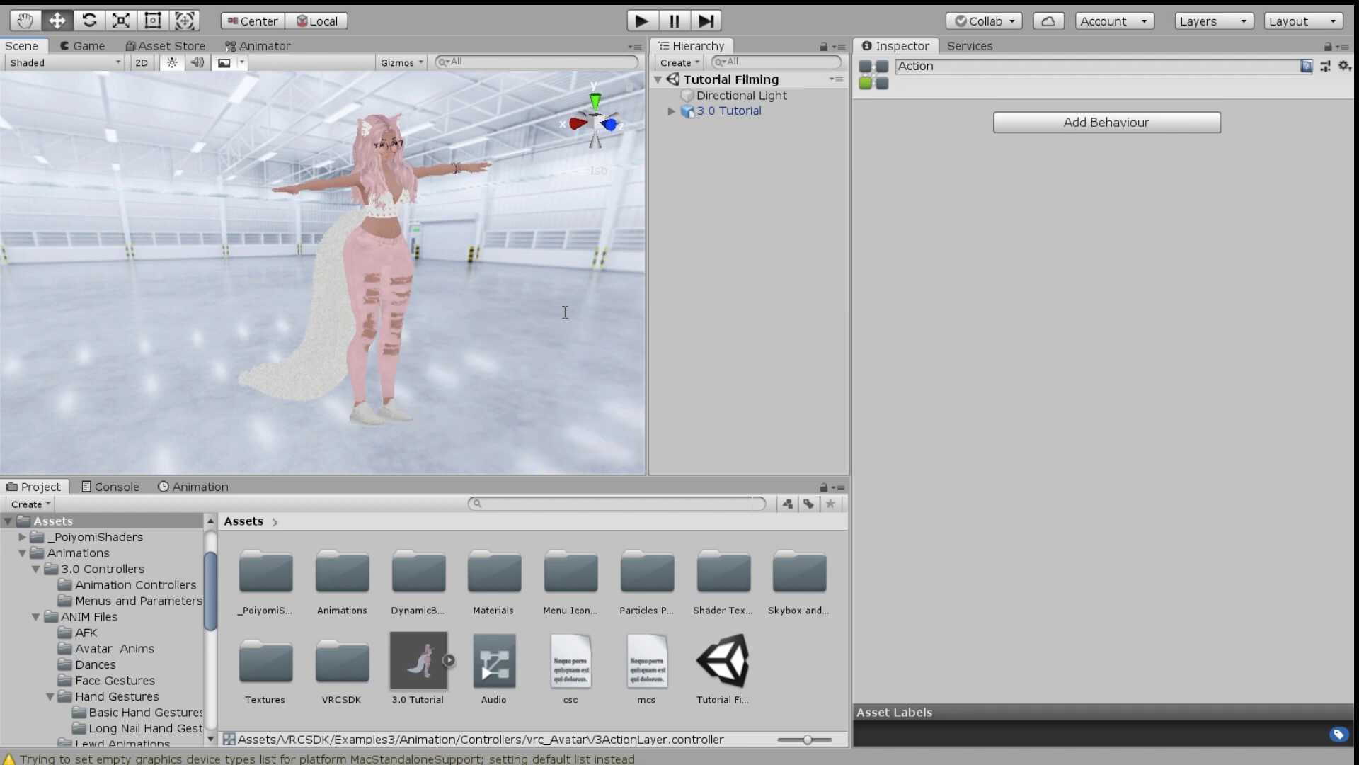
pyautogui.scroll(1, 565, 312)
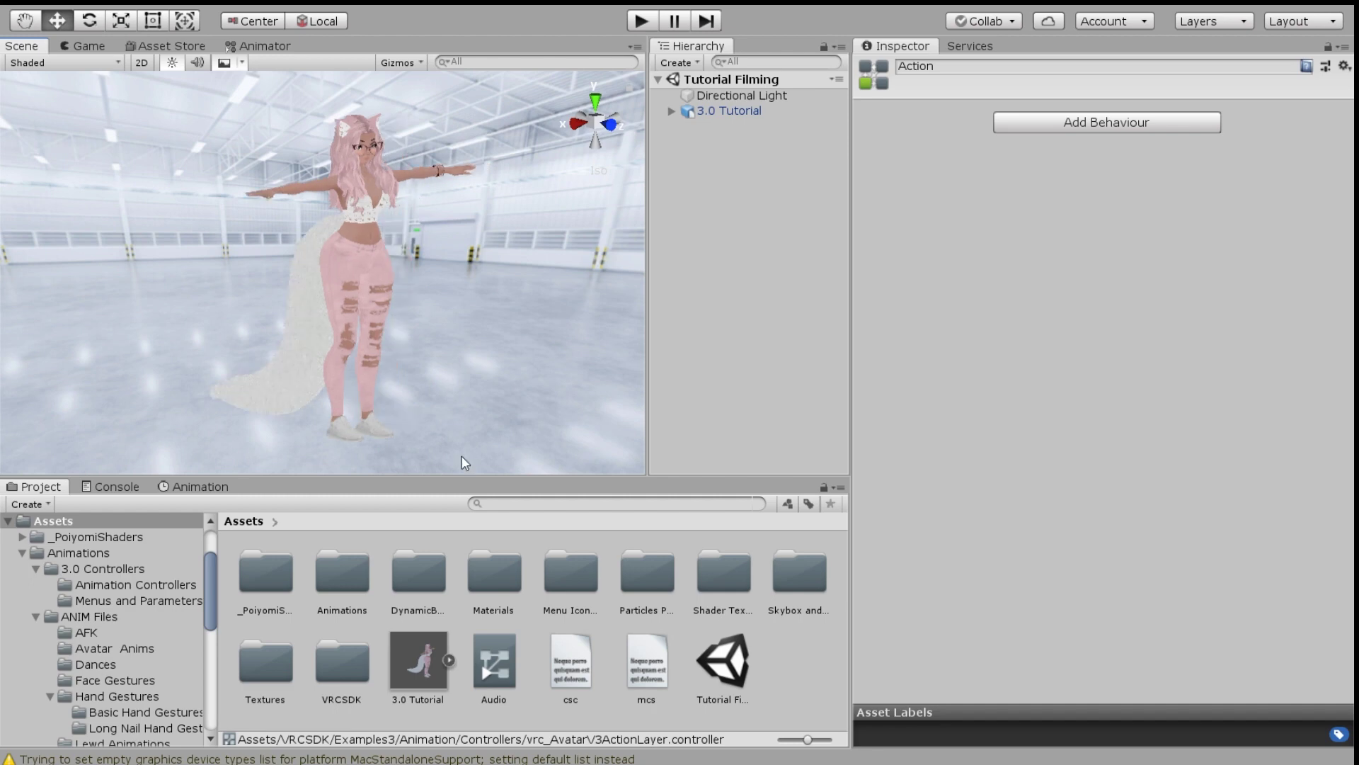
pyautogui.keyDown('alt'); pyautogui.moveTo(534, 293); pyautogui.dragTo(417, 269); pyautogui.keyUp('alt')
pyautogui.scroll(2, 416, 269)
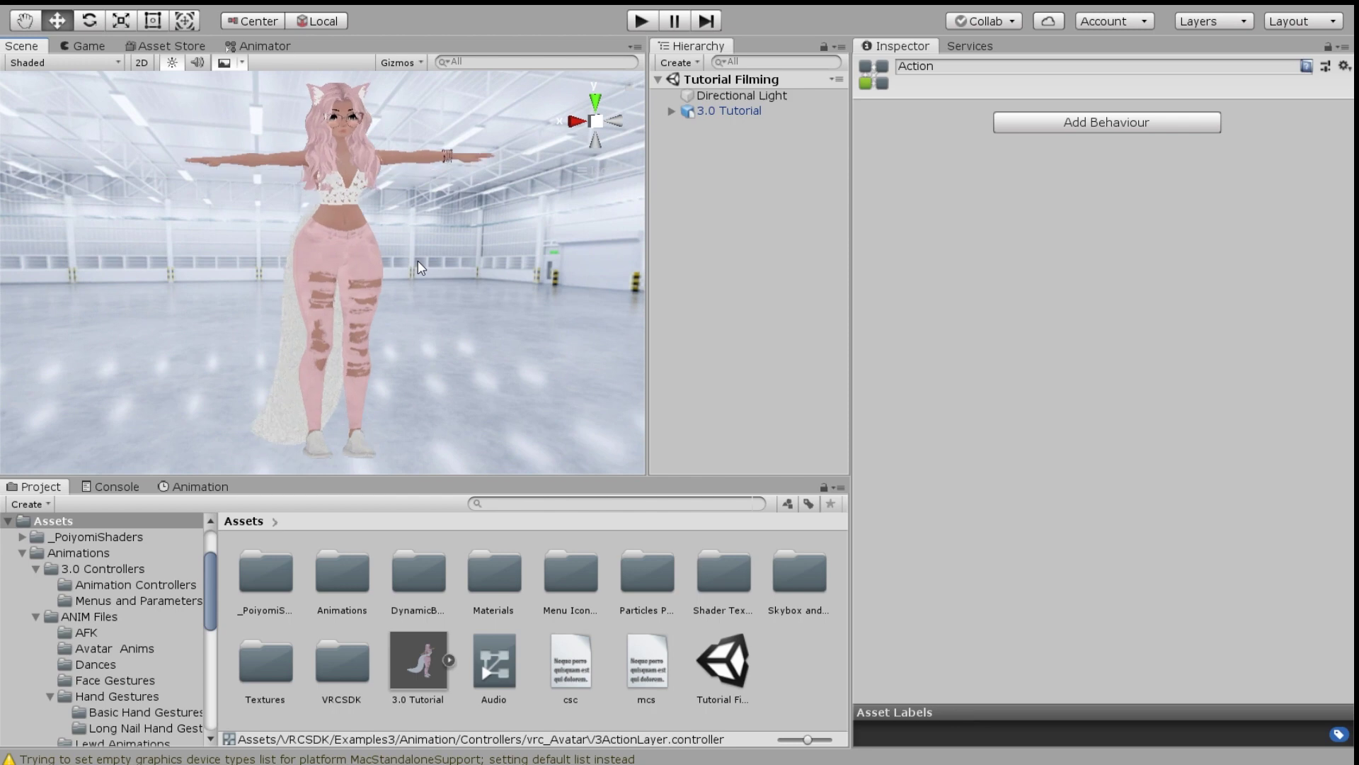
pyautogui.scroll(-2, 415, 270)
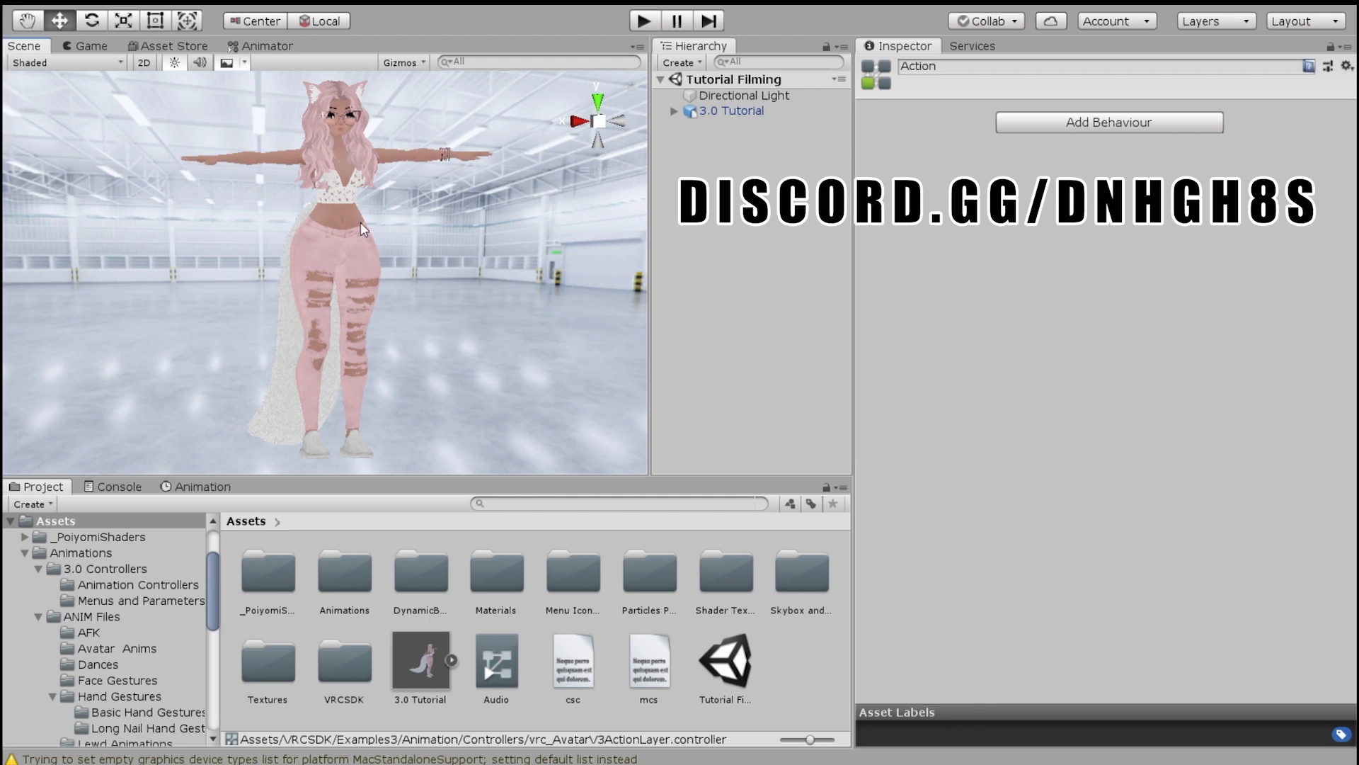
pyautogui.scroll(-2, 359, 223)
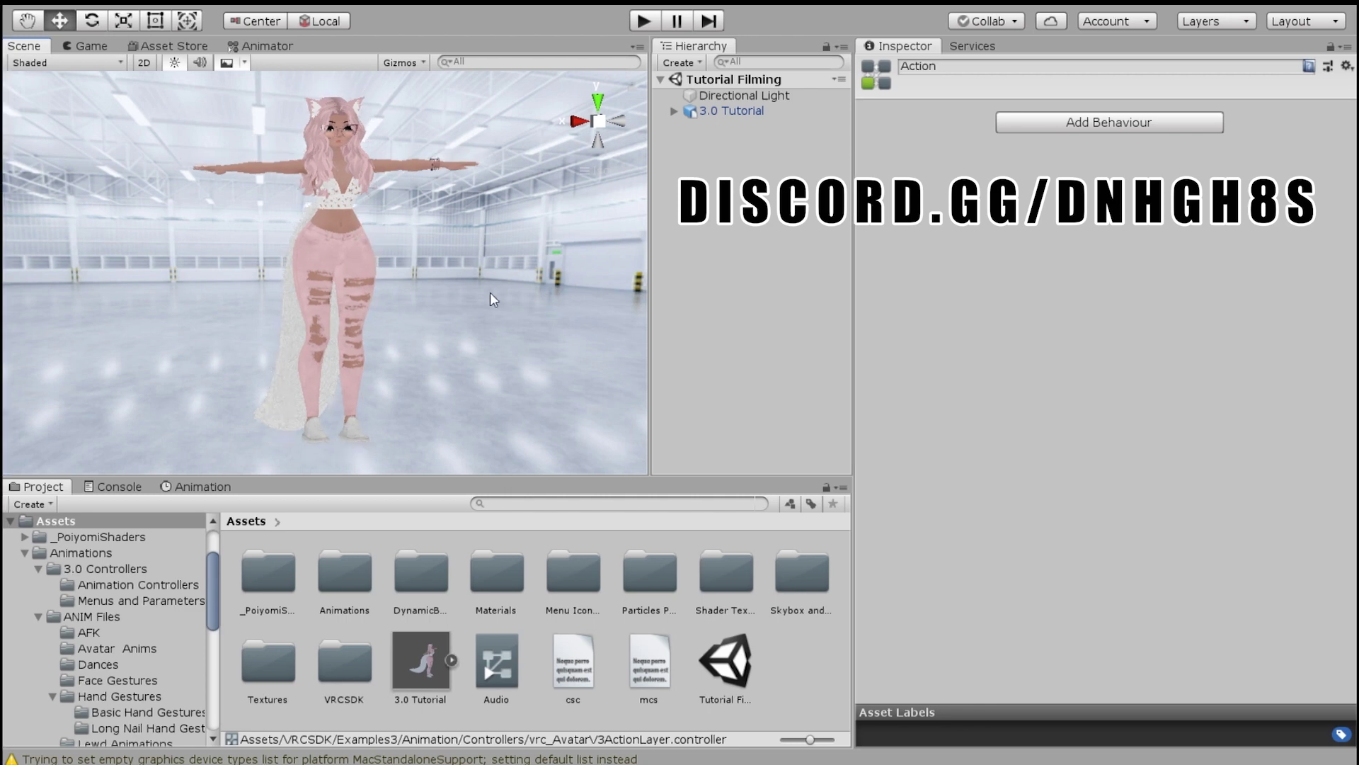
pyautogui.keyDown('alt'); pyautogui.moveTo(490, 291); pyautogui.dragTo(525, 284); pyautogui.keyUp('alt')
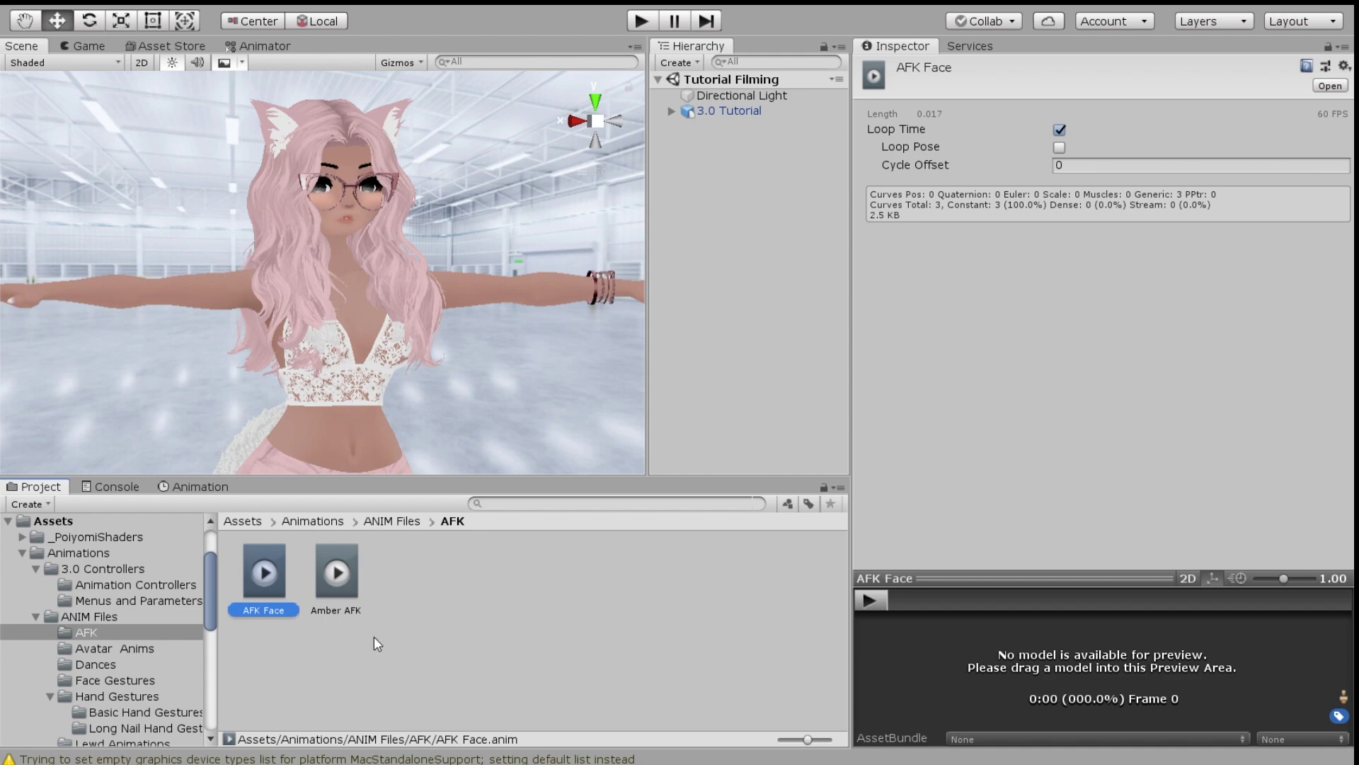
# Examine the Amber AFK pose in an enlarged preview and the keyframed blend shape properties of the AFK Face animation
pyautogui.click(335, 572)
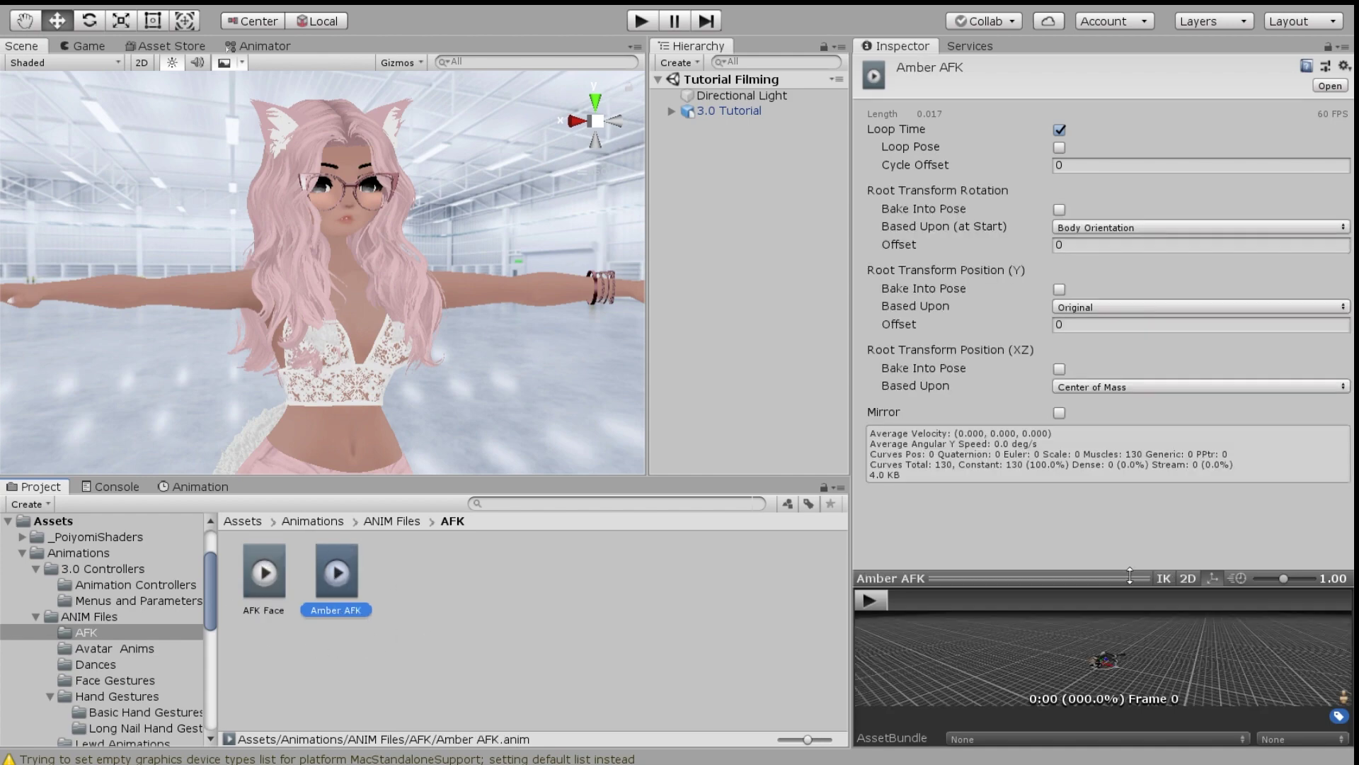
pyautogui.moveTo(1130, 576); pyautogui.dragTo(1143, 183)
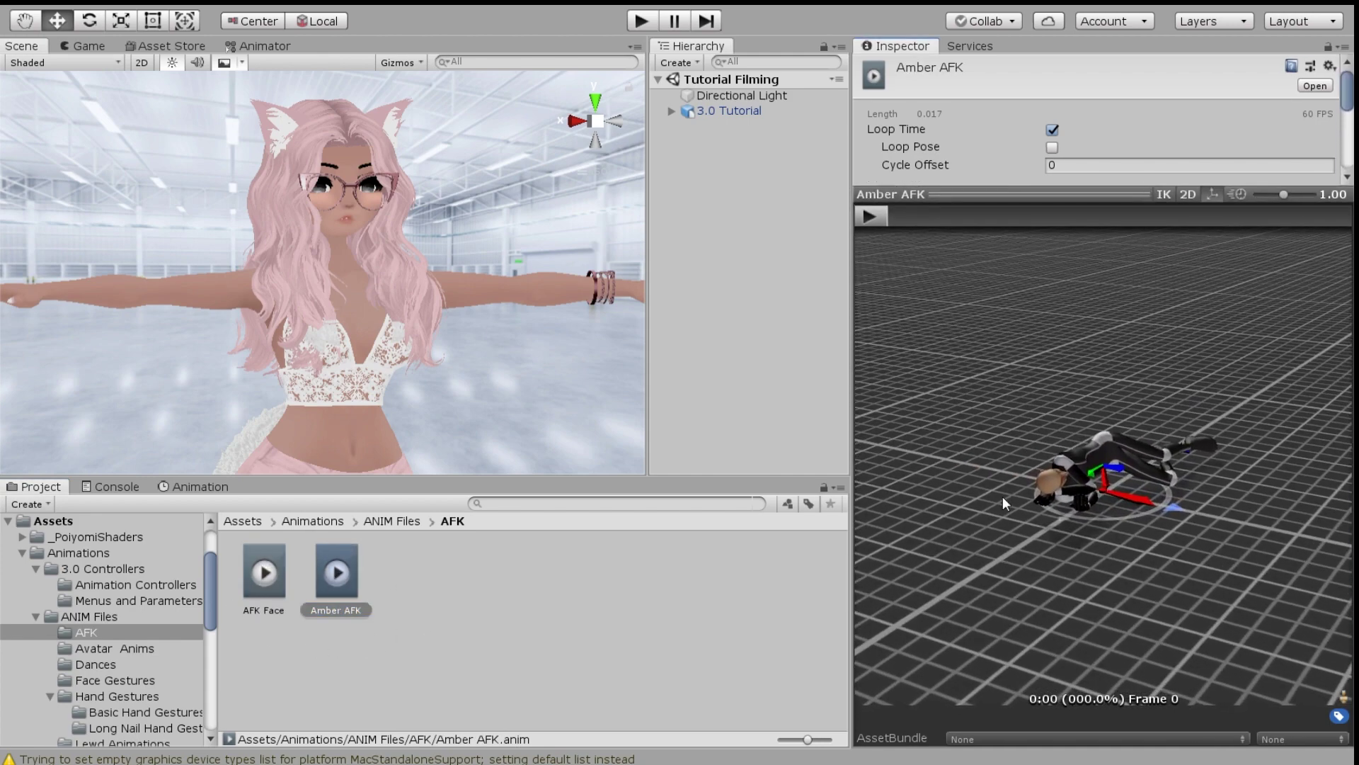
pyautogui.click(257, 576)
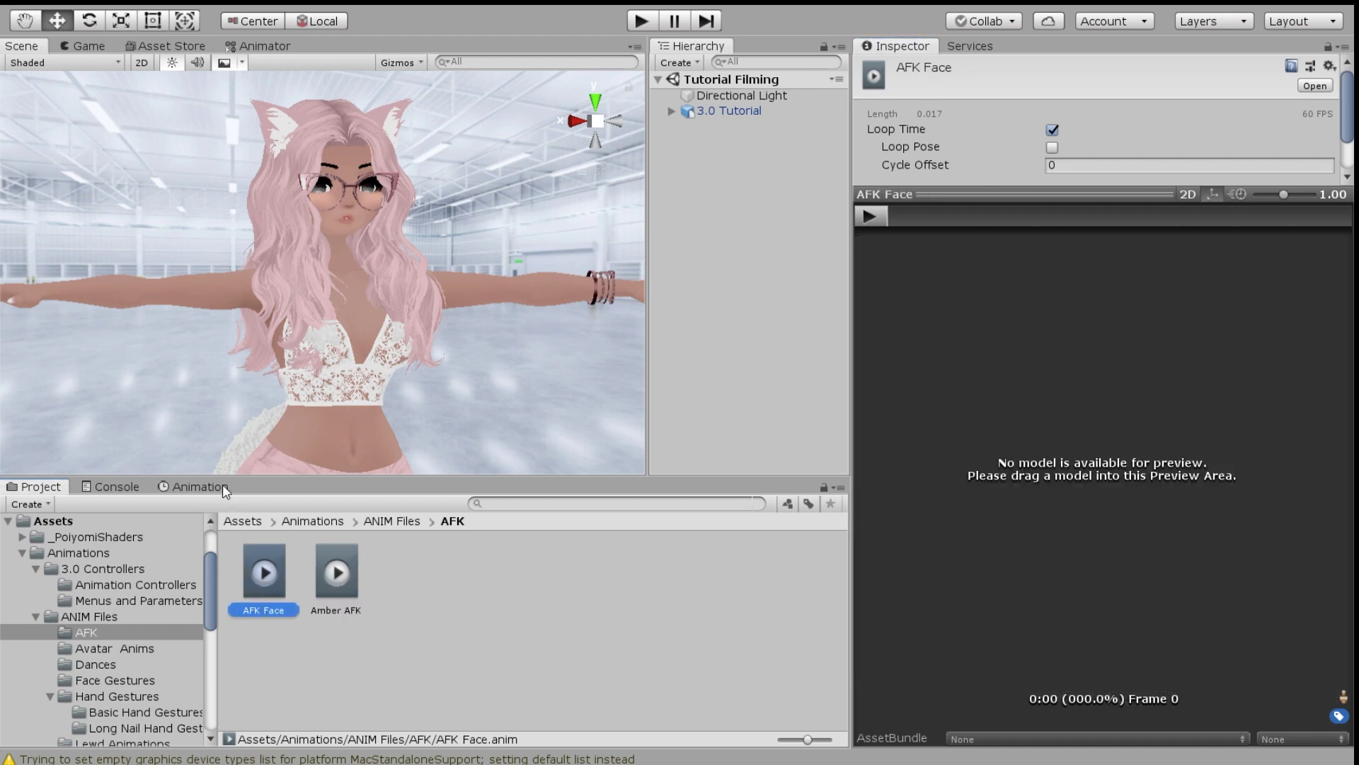
pyautogui.click(204, 488)
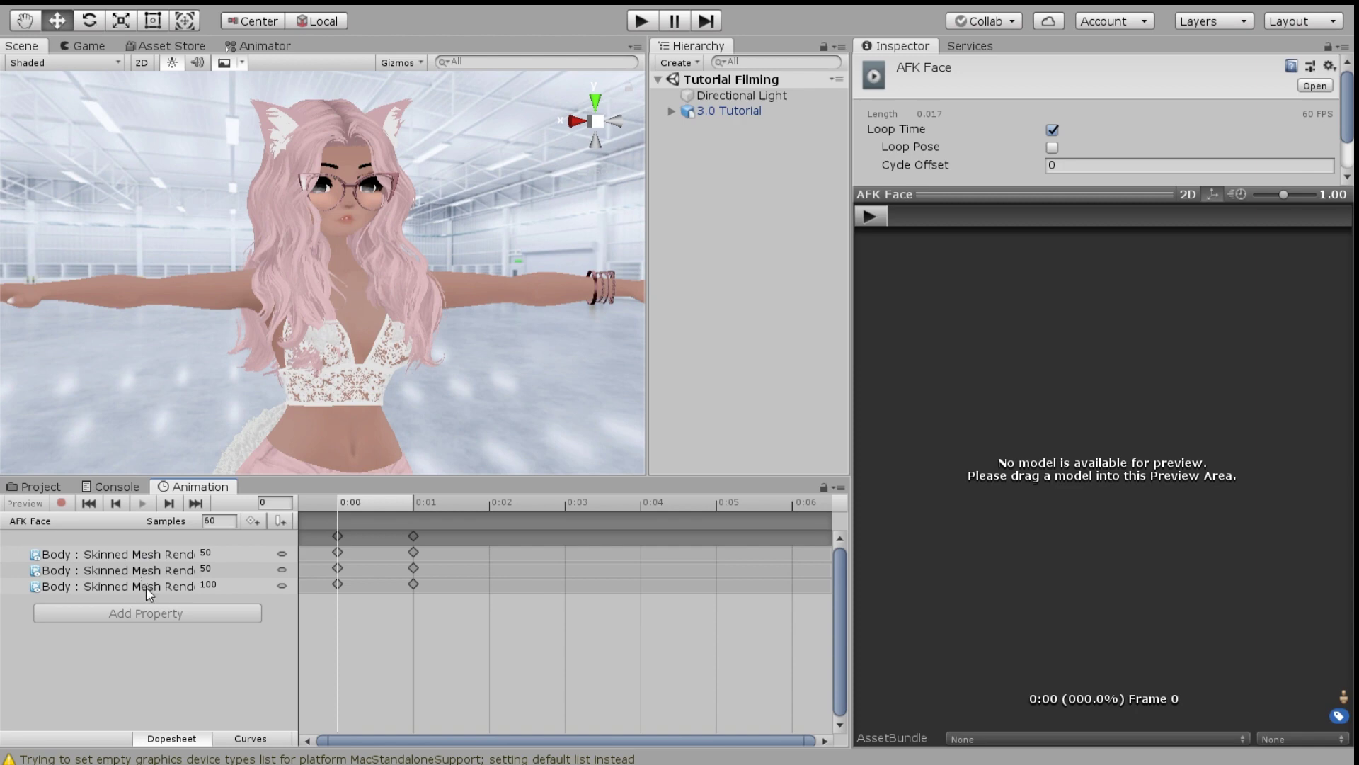
pyautogui.moveTo(299, 620); pyautogui.dragTo(363, 619)
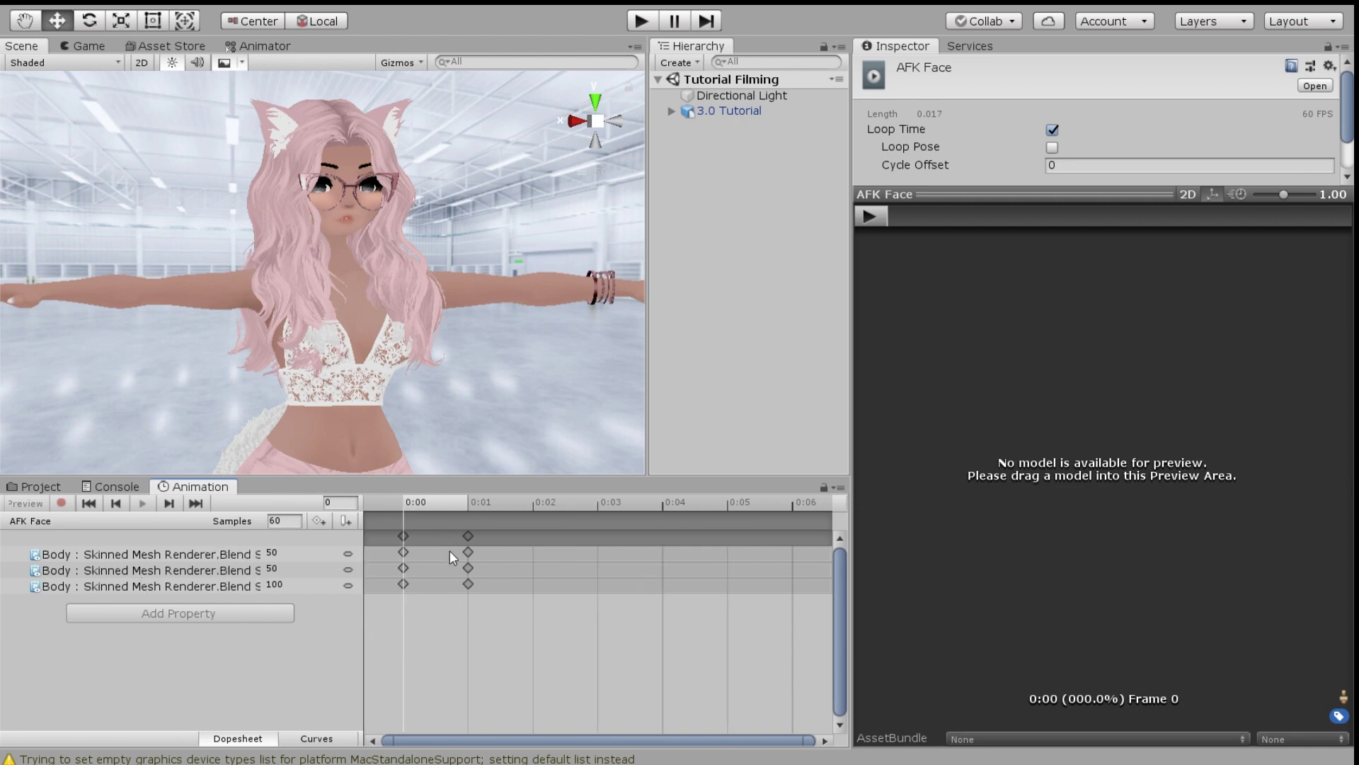
pyautogui.click(40, 487)
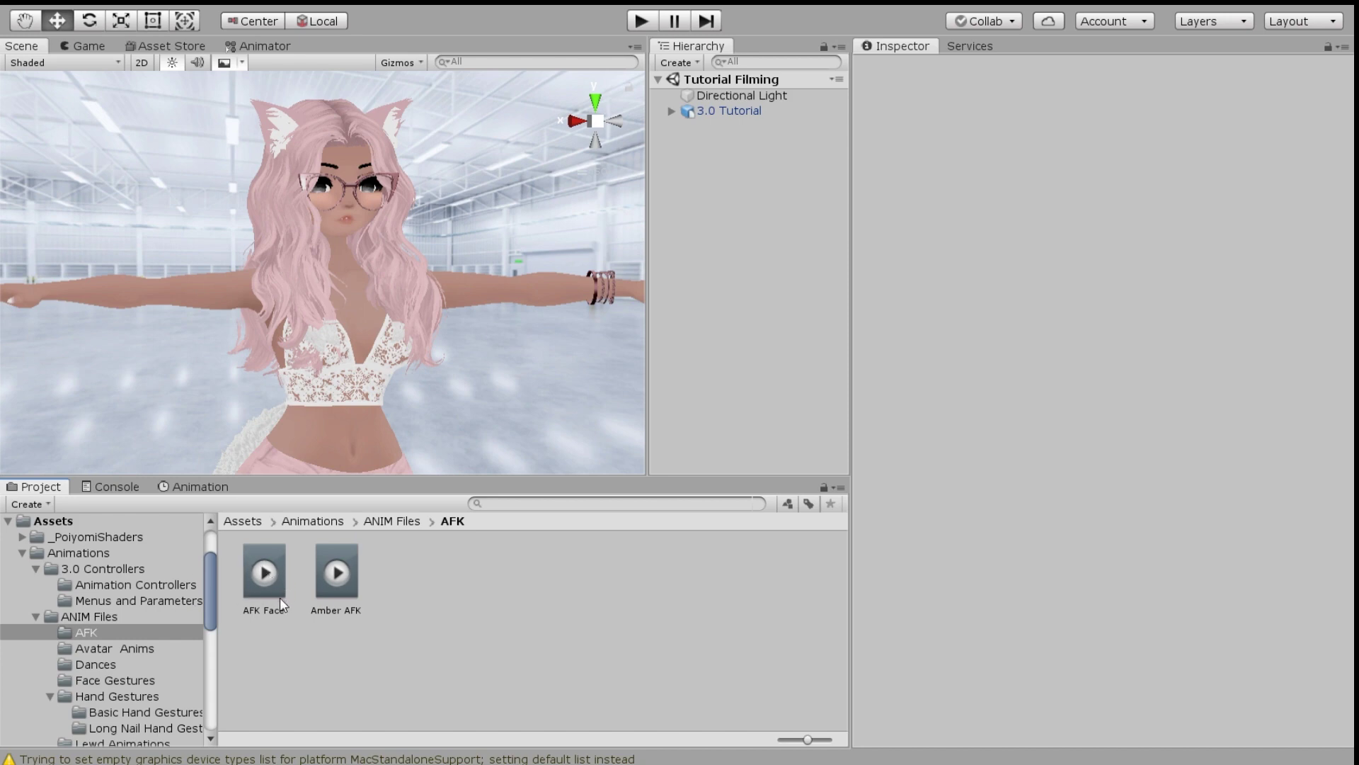
pyautogui.scroll(-6, 317, 308)
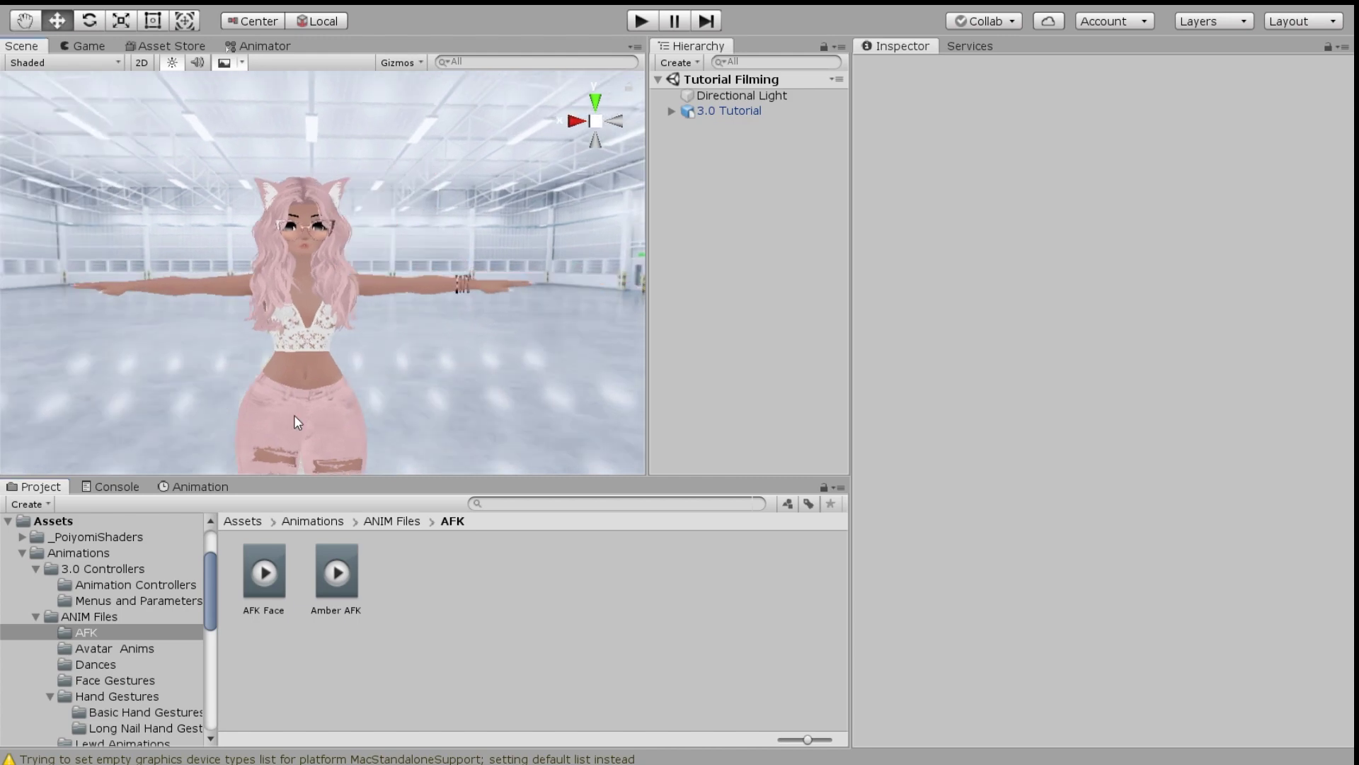
pyautogui.moveTo(295, 414); pyautogui.dragTo(292, 325, button='middle')
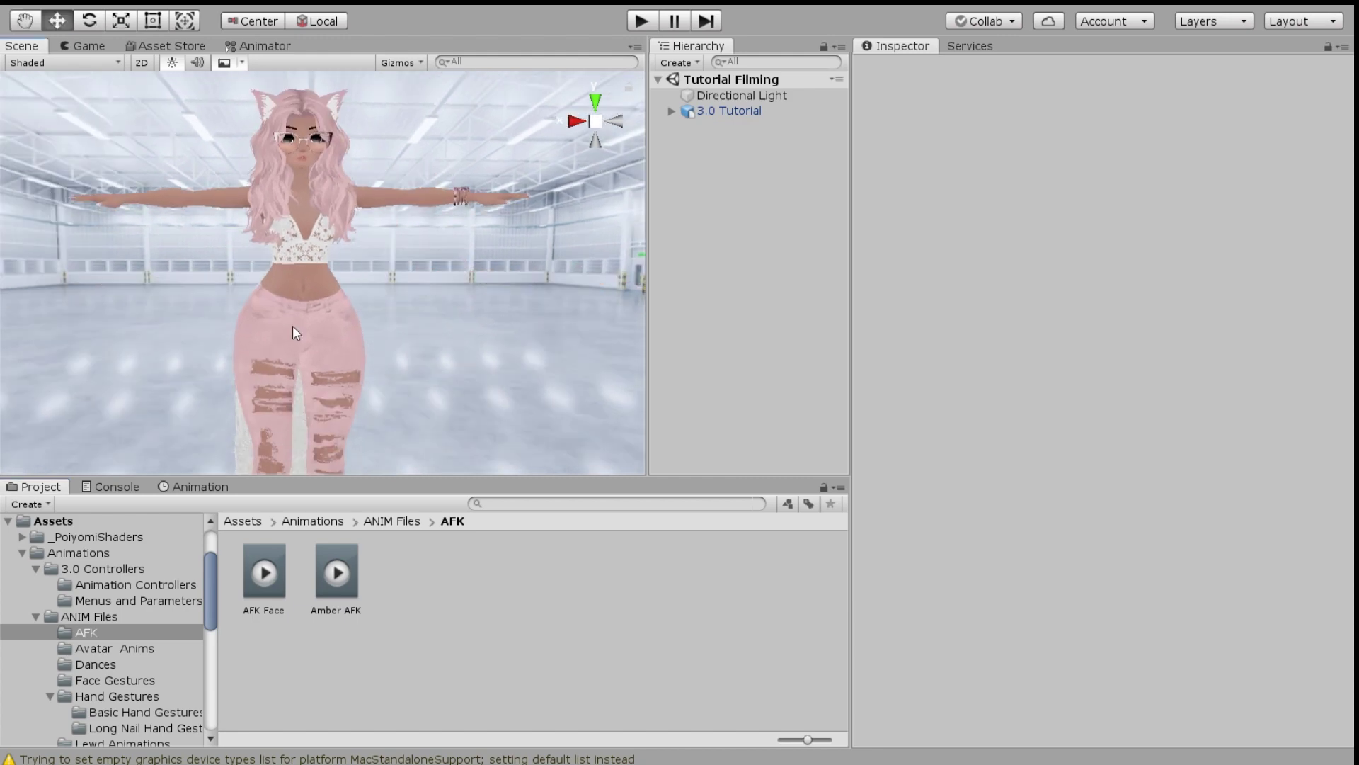
pyautogui.scroll(-5, 292, 325)
pyautogui.keyDown('alt'); pyautogui.moveTo(292, 325); pyautogui.dragTo(400, 350); pyautogui.keyUp('alt')
pyautogui.moveTo(362, 268)
pyautogui.mouseDown(button='middle')
pyautogui.moveTo(358, 282)
pyautogui.moveTo(344, 252)
pyautogui.moveTo(370, 262)
pyautogui.mouseUp(button='middle')
pyautogui.scroll(3, 345, 254)
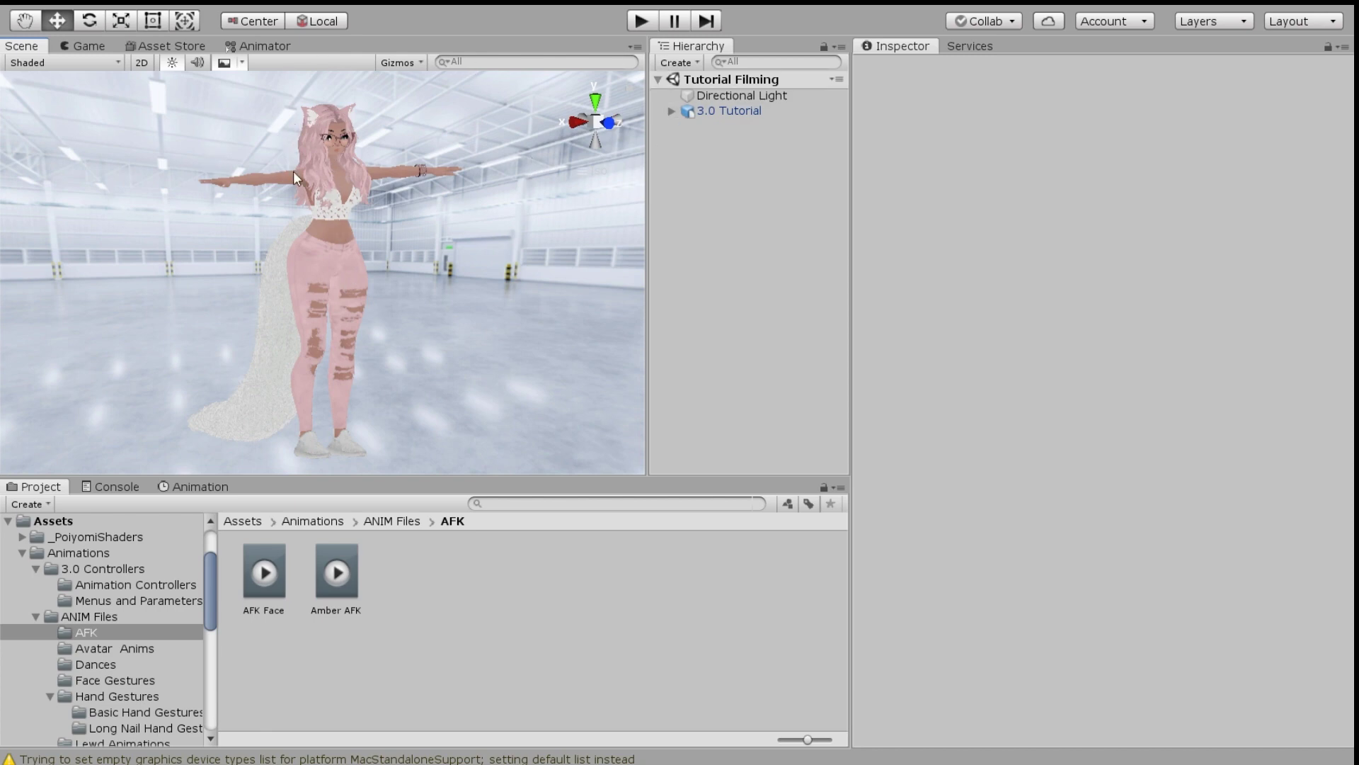
# Open the Action Layer controller stored in Animations > 3.0 Controllers > Animation Controllers
pyautogui.click(297, 521)
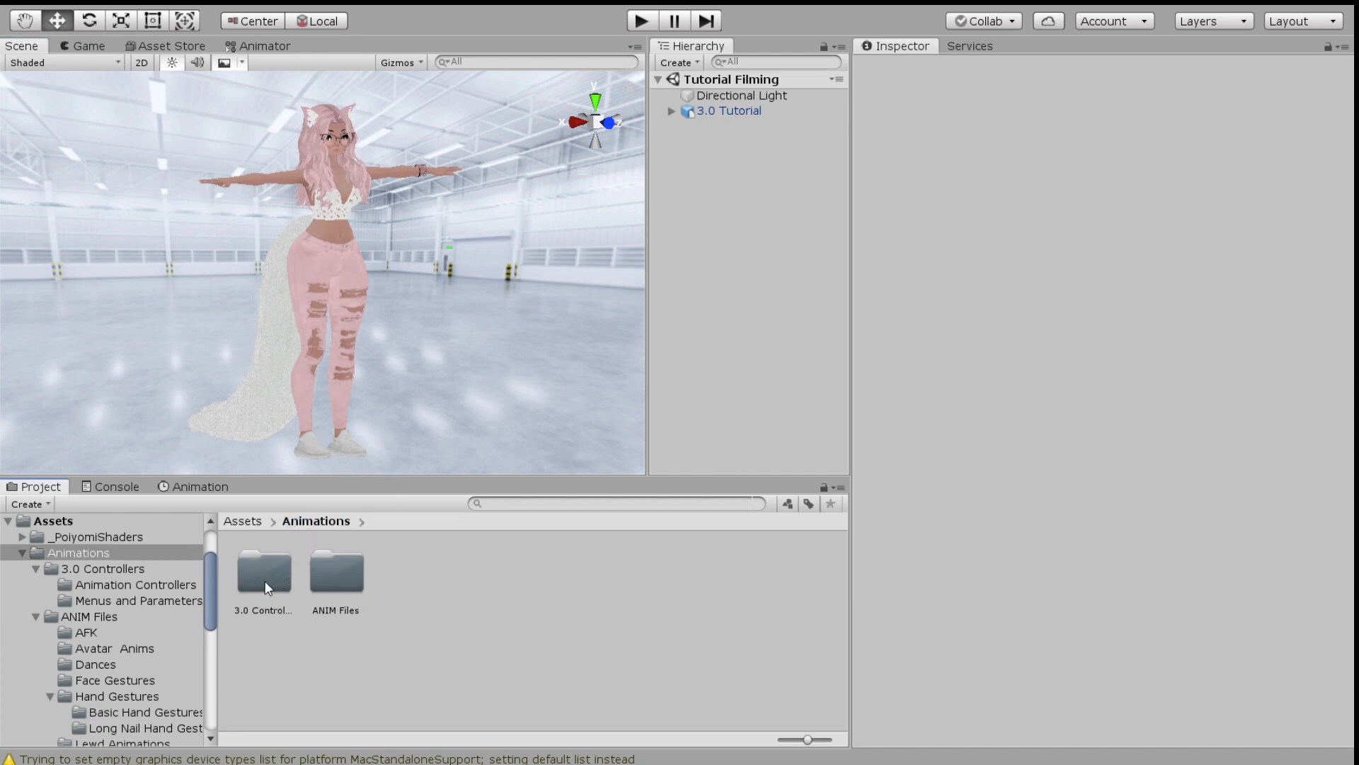
pyautogui.doubleClick(265, 581)
pyautogui.doubleClick(262, 574)
pyautogui.click(258, 573)
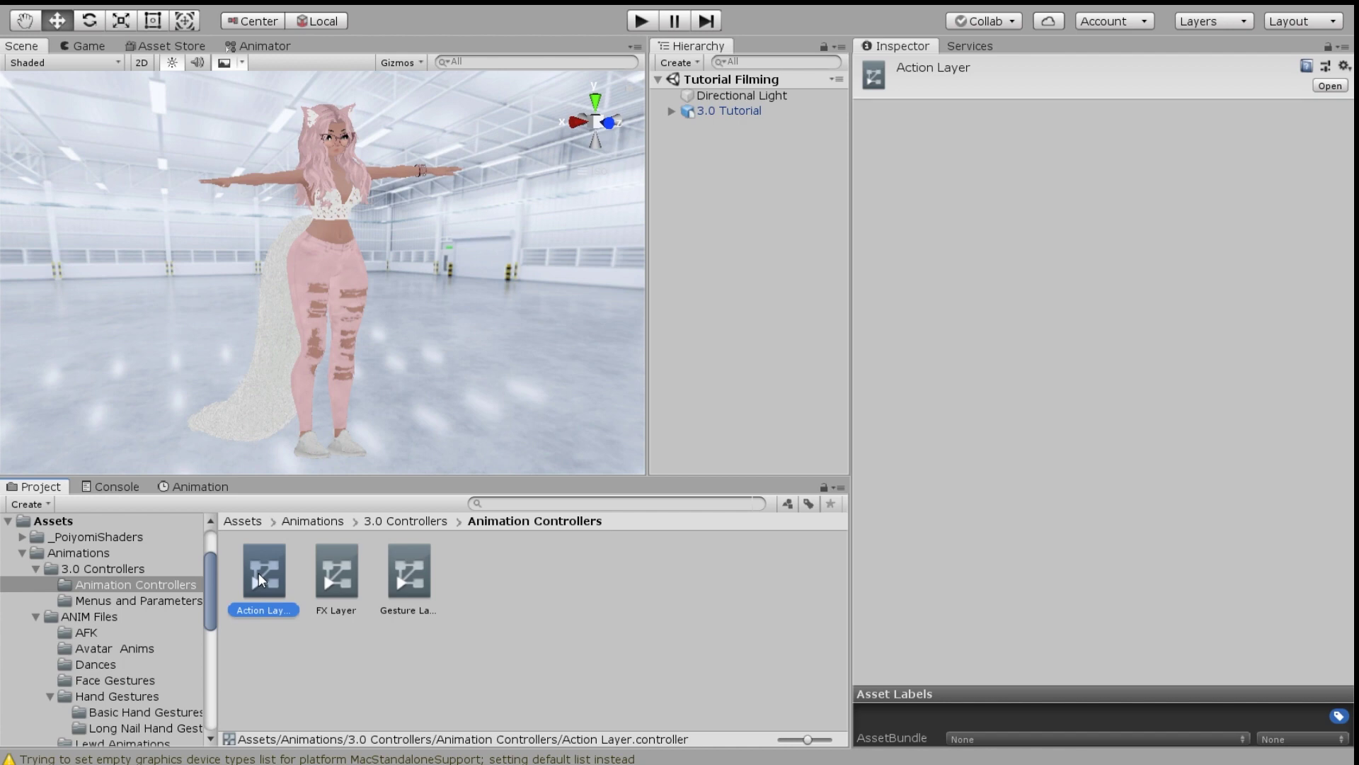
pyautogui.doubleClick(258, 572)
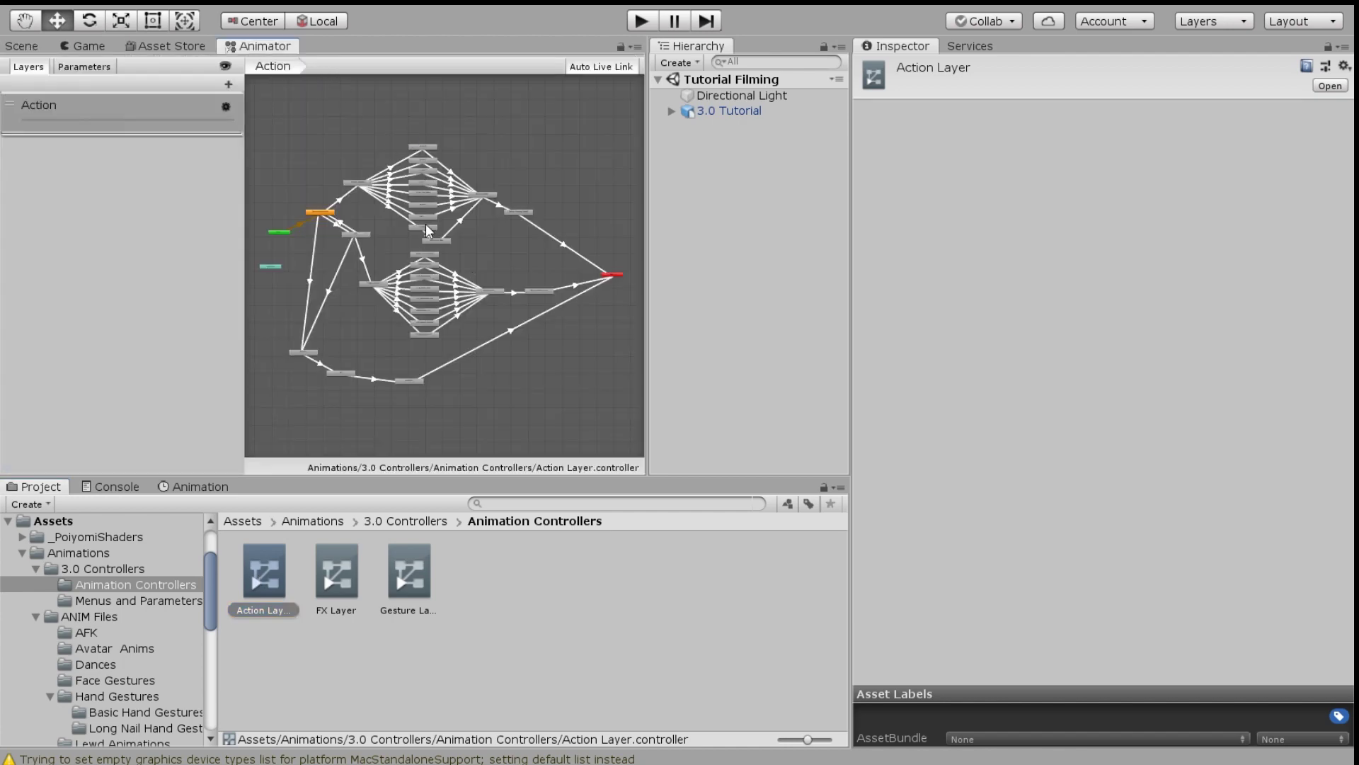
# Delete the AFK state that sits between Afk Init and BlendOut in the Action layer graph
pyautogui.moveTo(306, 351); pyautogui.dragTo(412, 218, button='middle')
pyautogui.scroll(3, 412, 218)
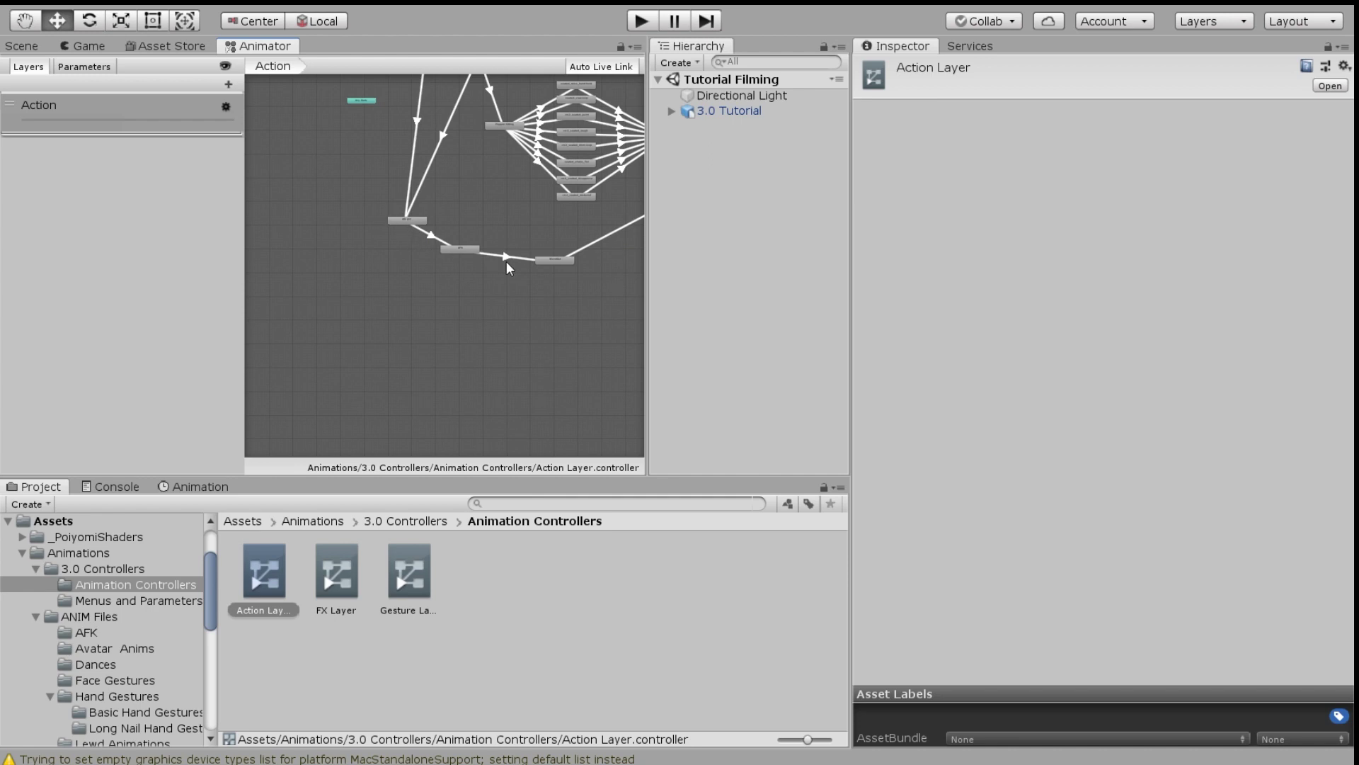
pyautogui.moveTo(545, 214); pyautogui.dragTo(504, 257, button='middle')
pyautogui.scroll(3, 529, 244)
pyautogui.click(409, 291)
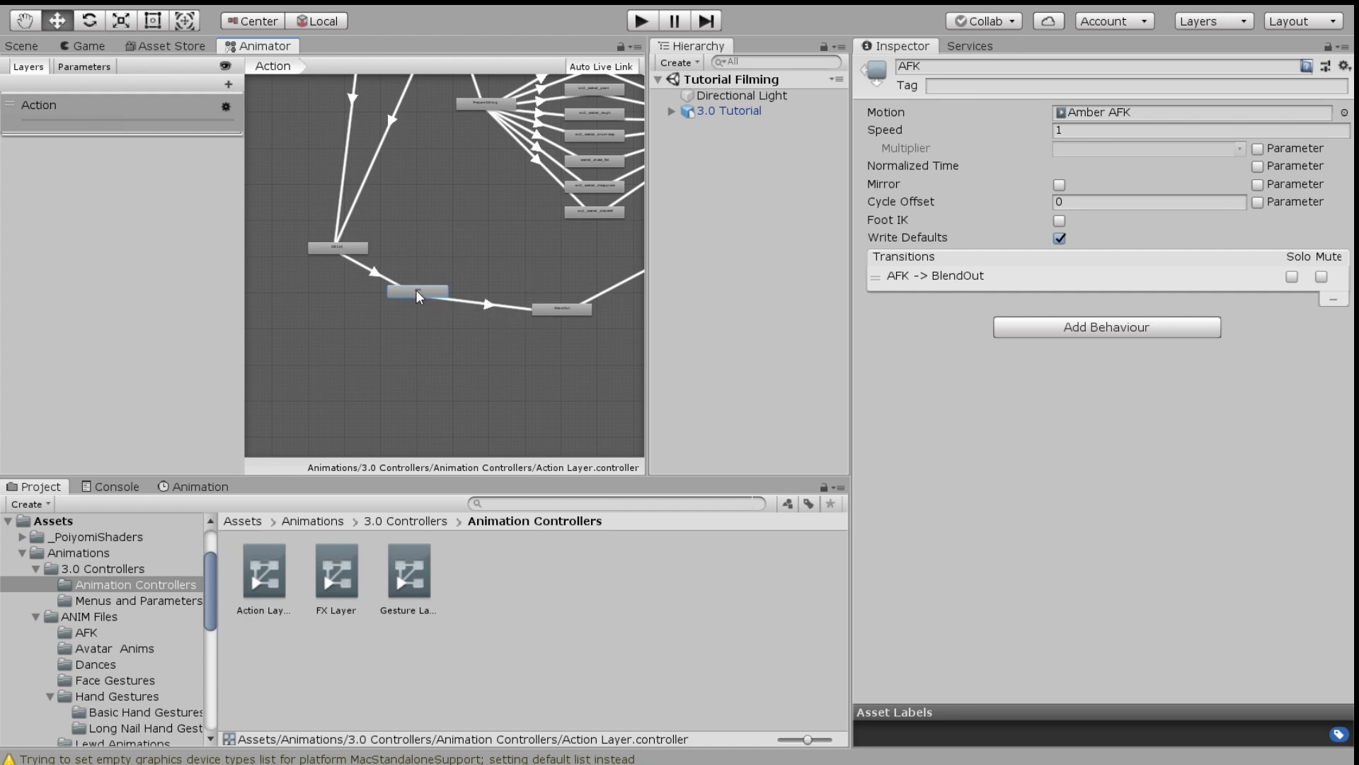
pyautogui.press('Delete')
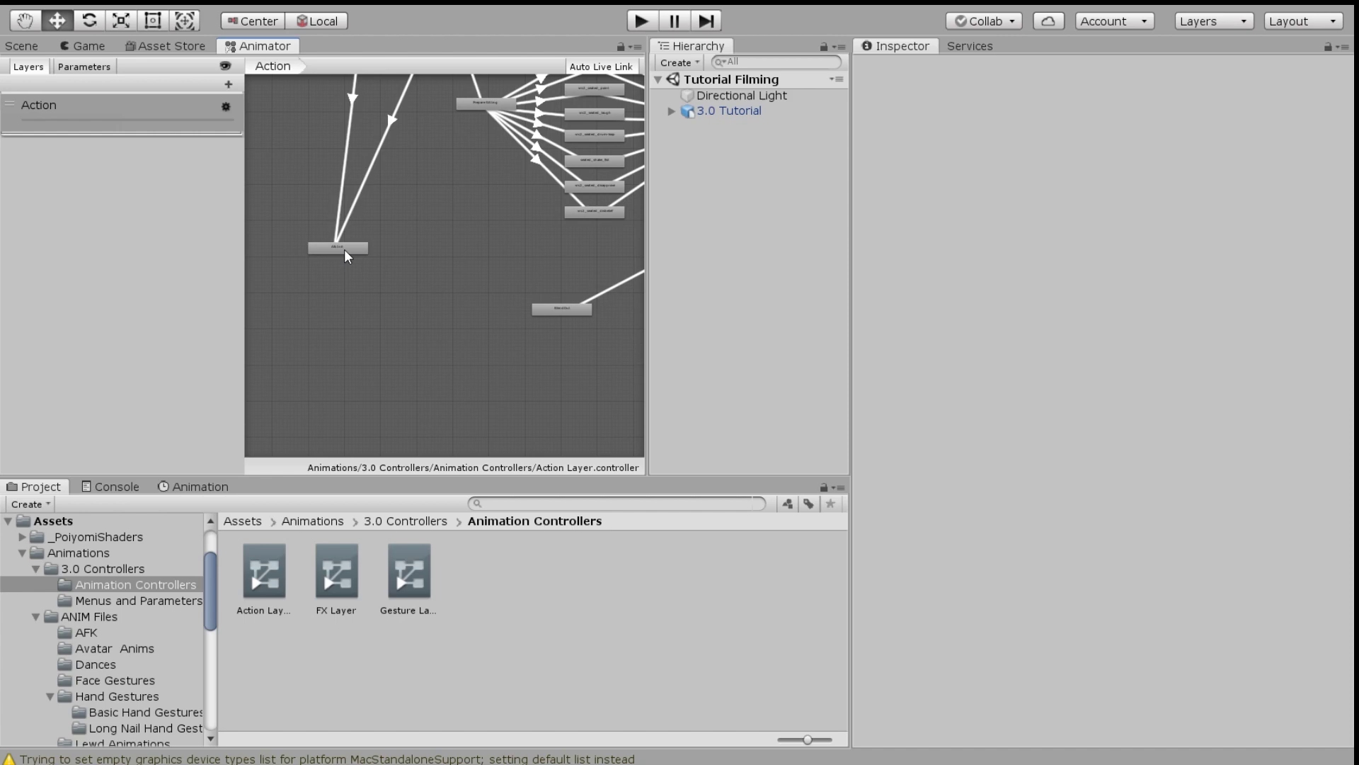
# Create a transition from the Afk Init state directly to the BlendOut state
pyautogui.click(344, 249)
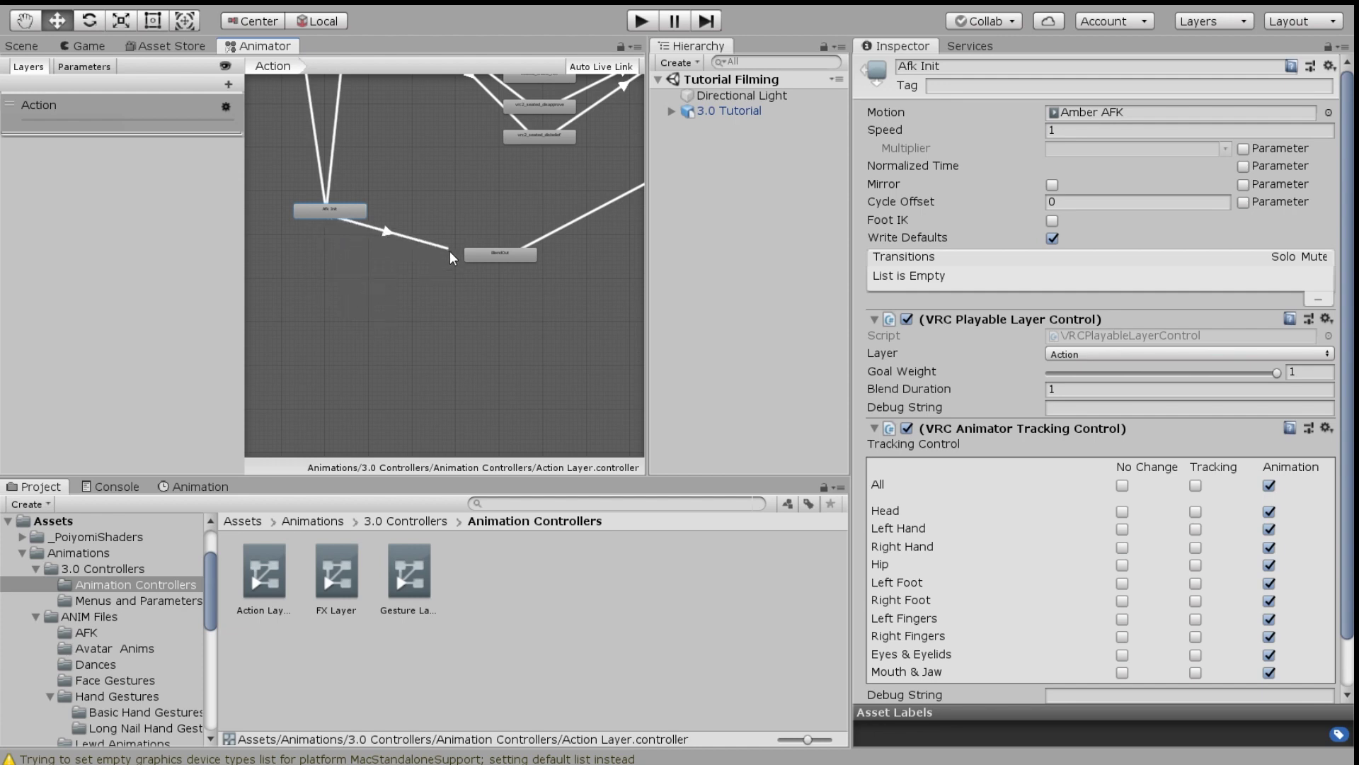
pyautogui.click(494, 254)
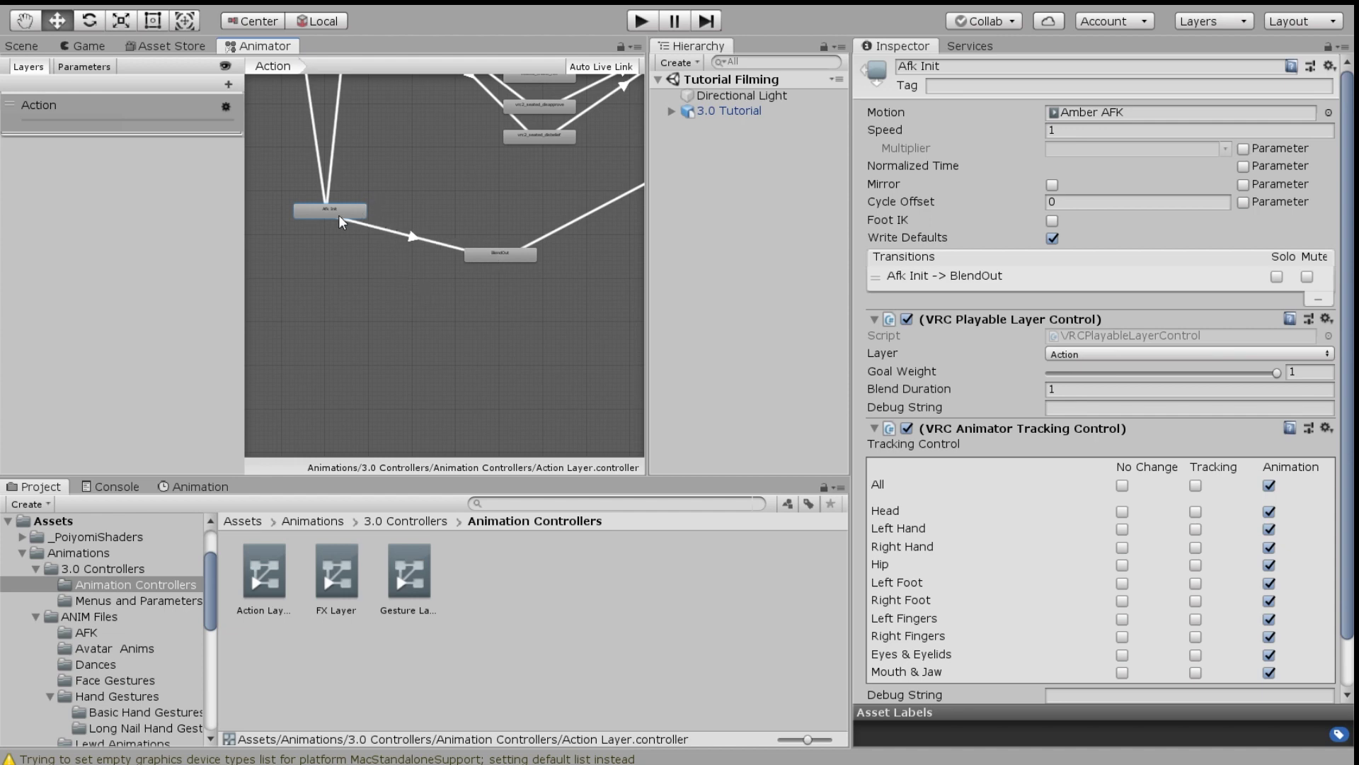
# Compare the layer and tracking control settings of the Afk Init and BlendOut states, and clear BlendOut's motion
pyautogui.scroll(-2, 1009, 495)
pyautogui.scroll(2, 1142, 126)
pyautogui.click(477, 256)
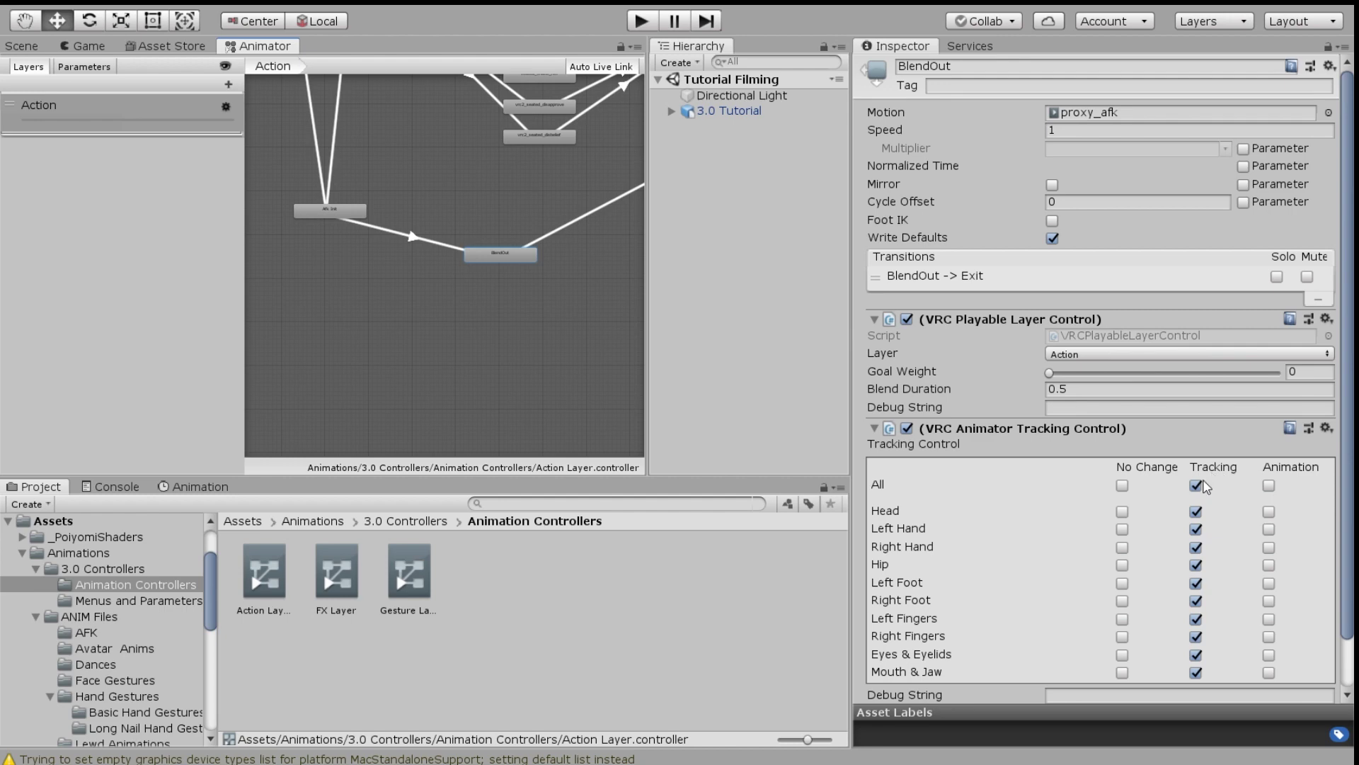
pyautogui.click(327, 210)
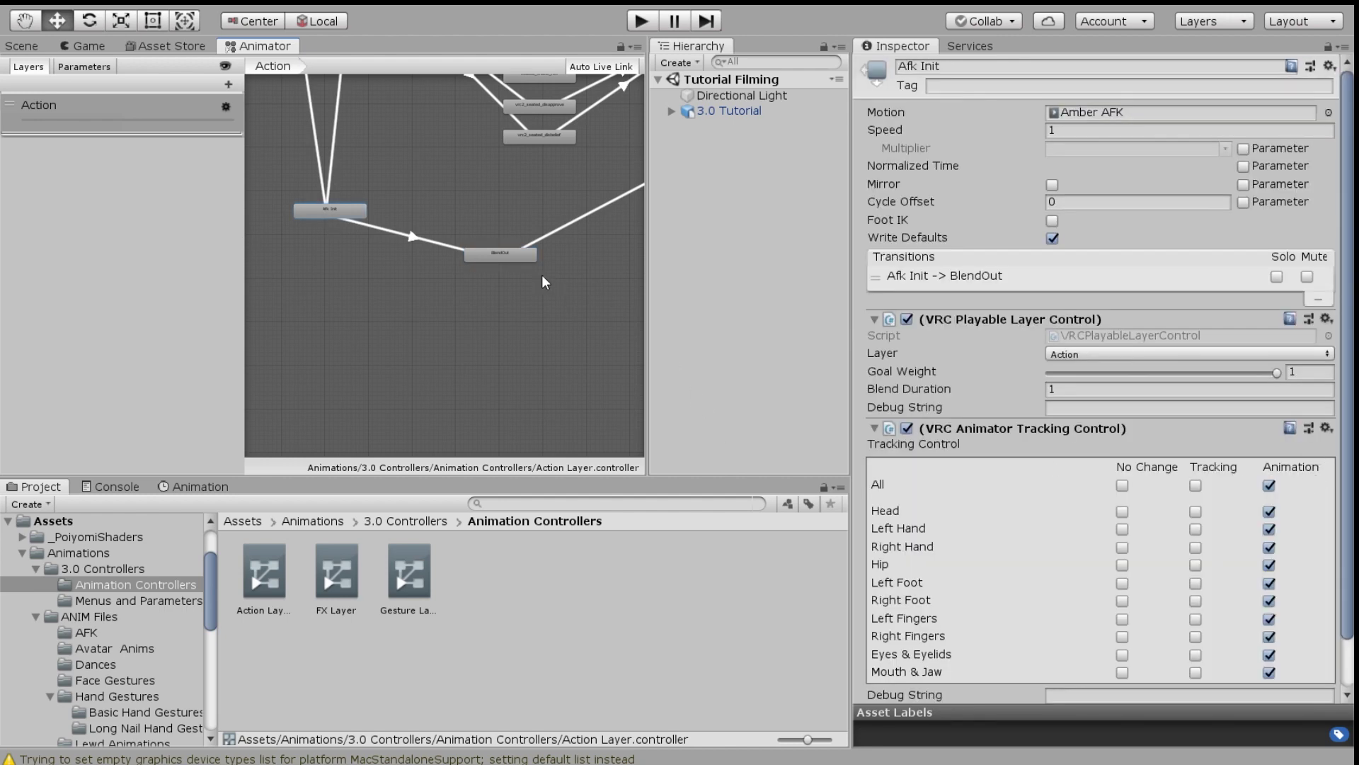
pyautogui.click(527, 257)
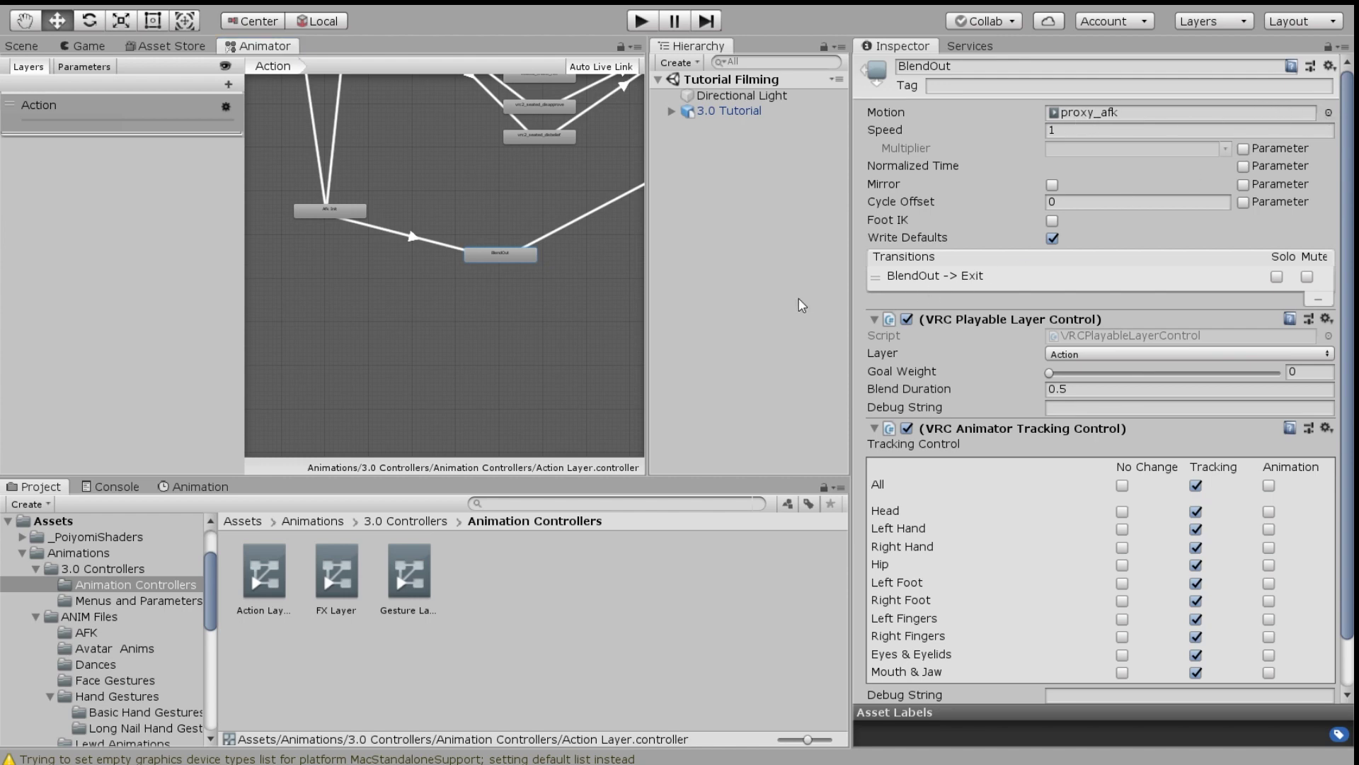
pyautogui.press('Delete')
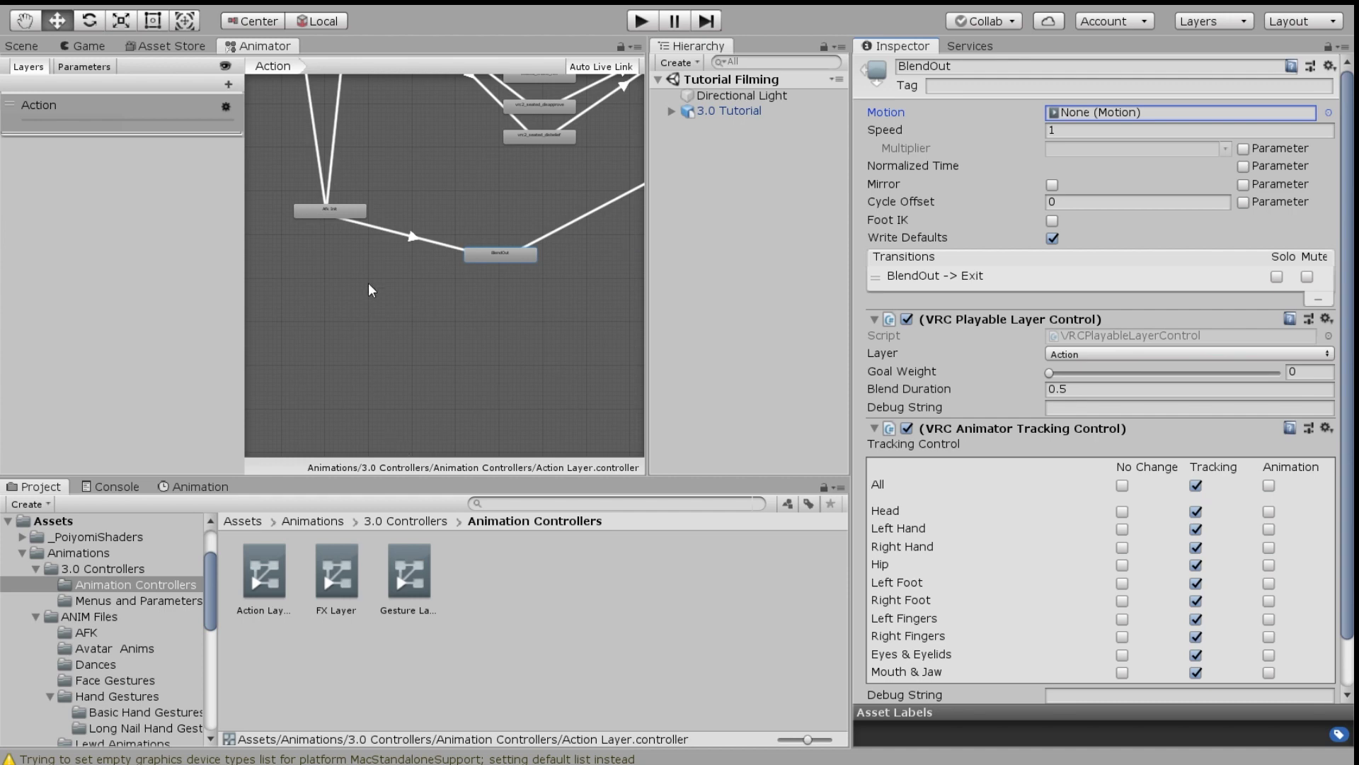
# Turn off Has Exit Time for the Afk Init -> BlendOut transition and add the condition AFK = false
pyautogui.click(412, 236)
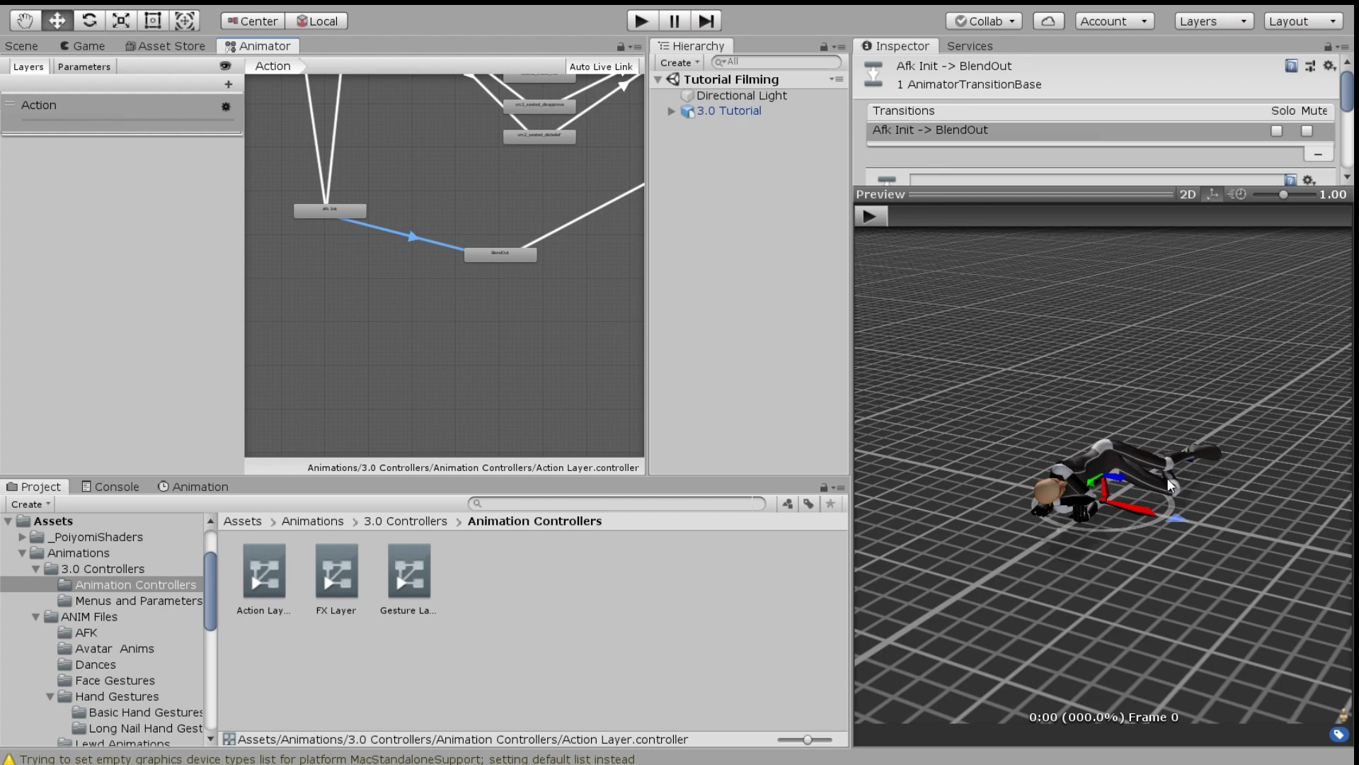
pyautogui.moveTo(1024, 196); pyautogui.dragTo(986, 511)
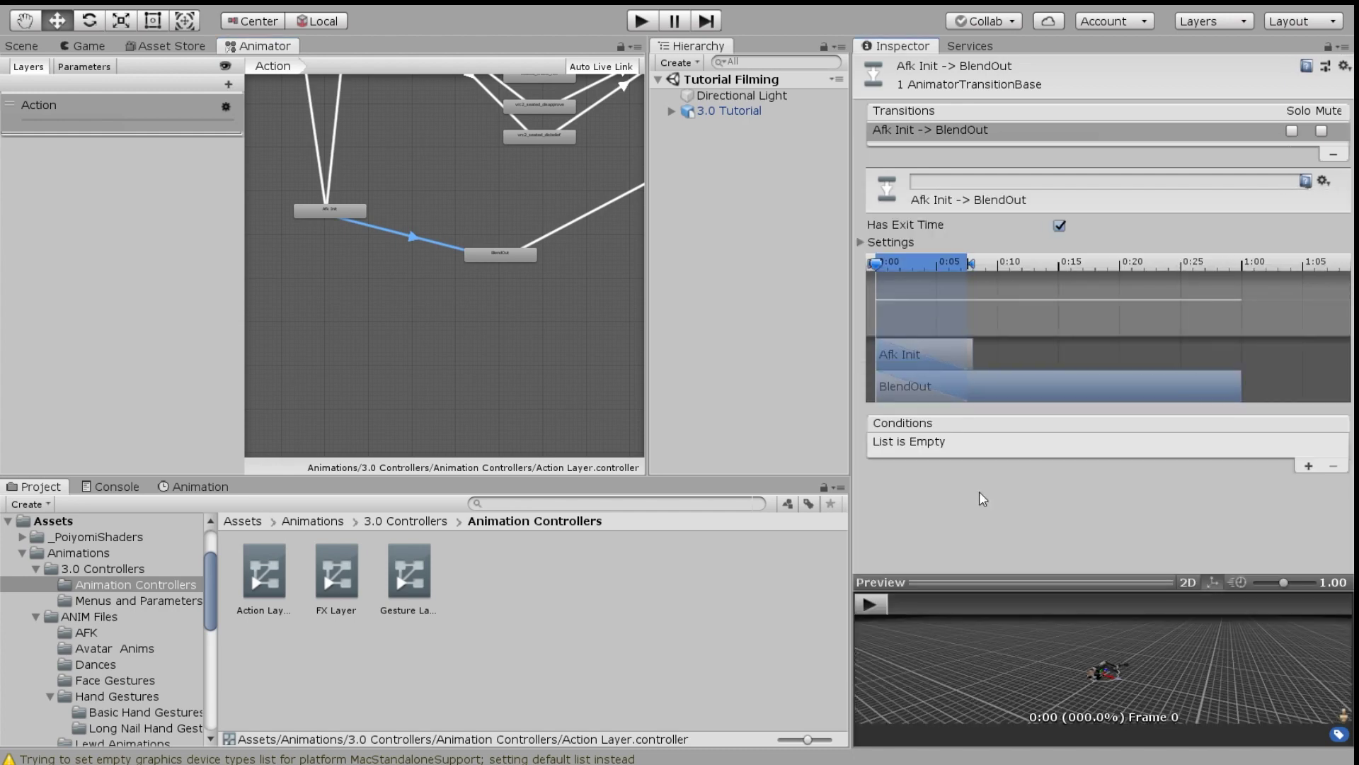
pyautogui.click(1060, 227)
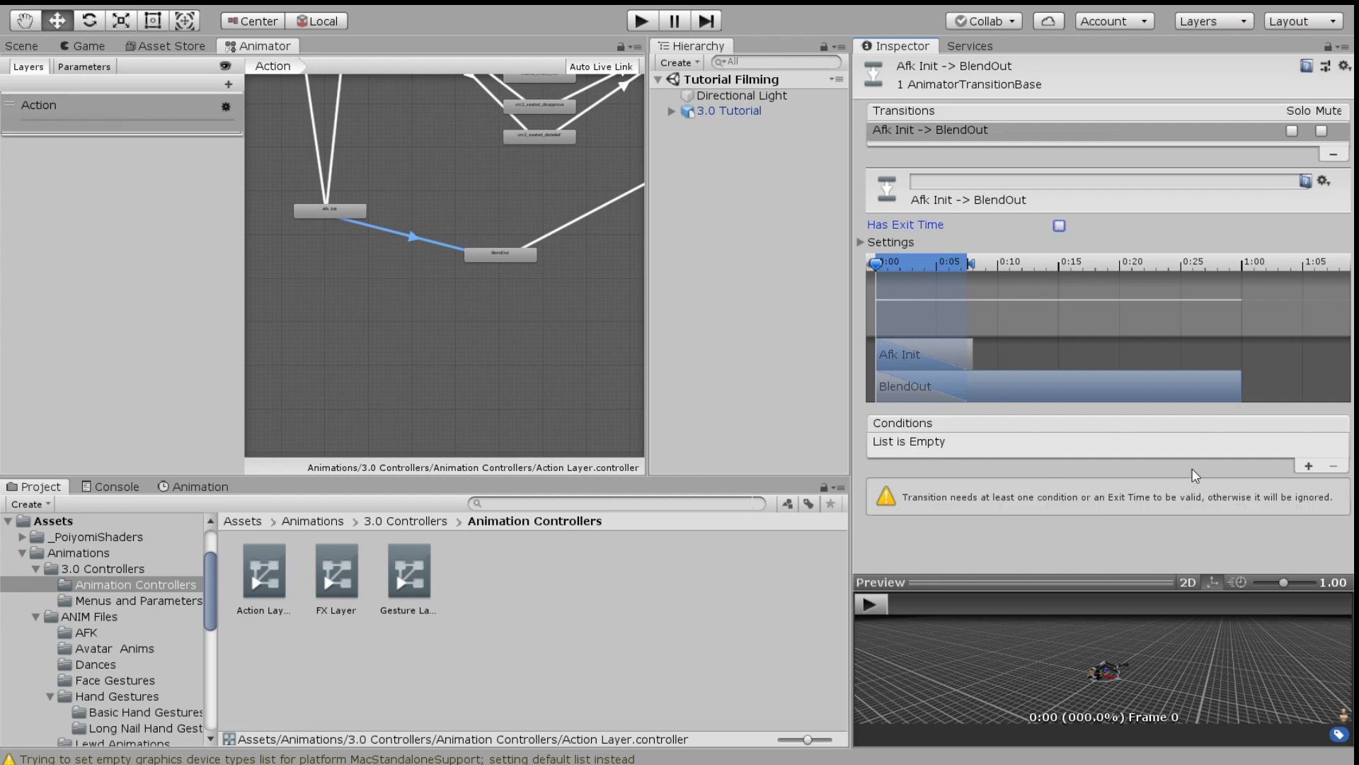
pyautogui.click(1307, 465)
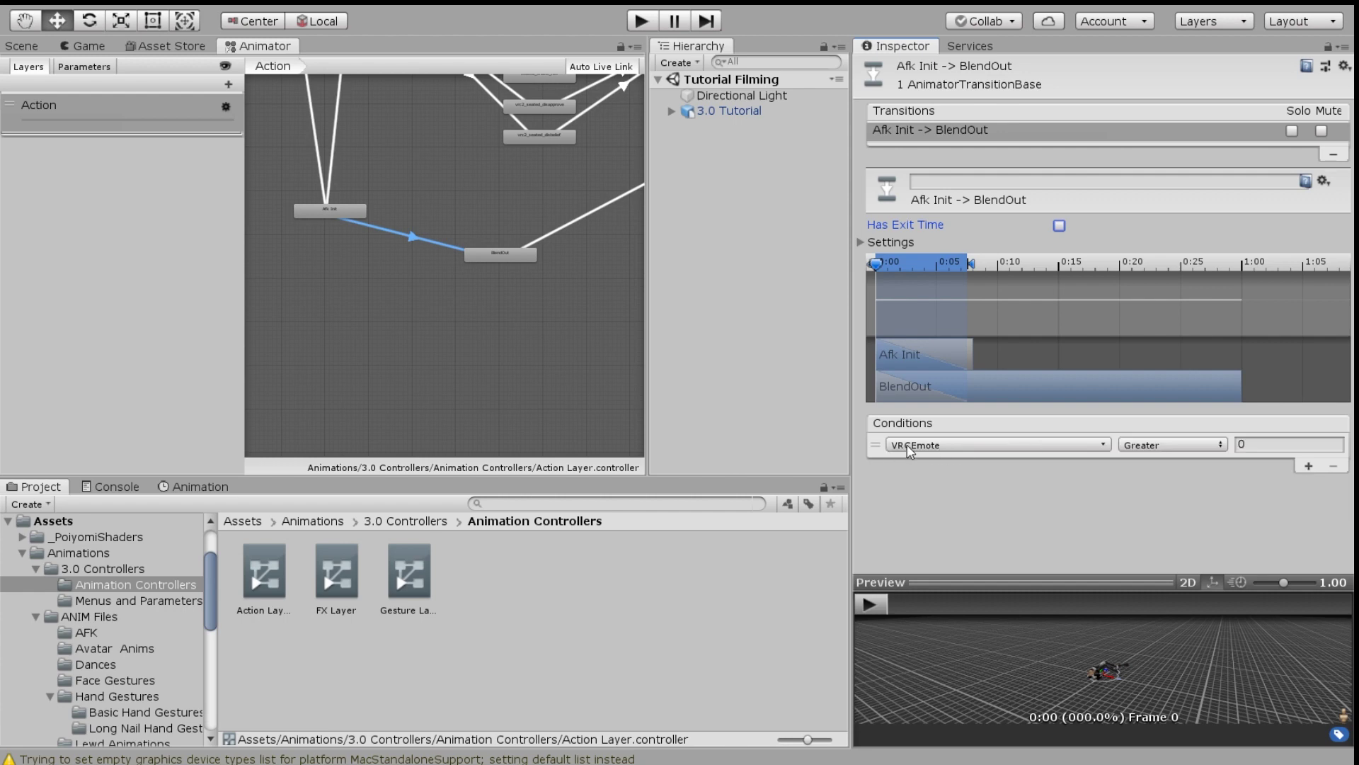
pyautogui.click(916, 524)
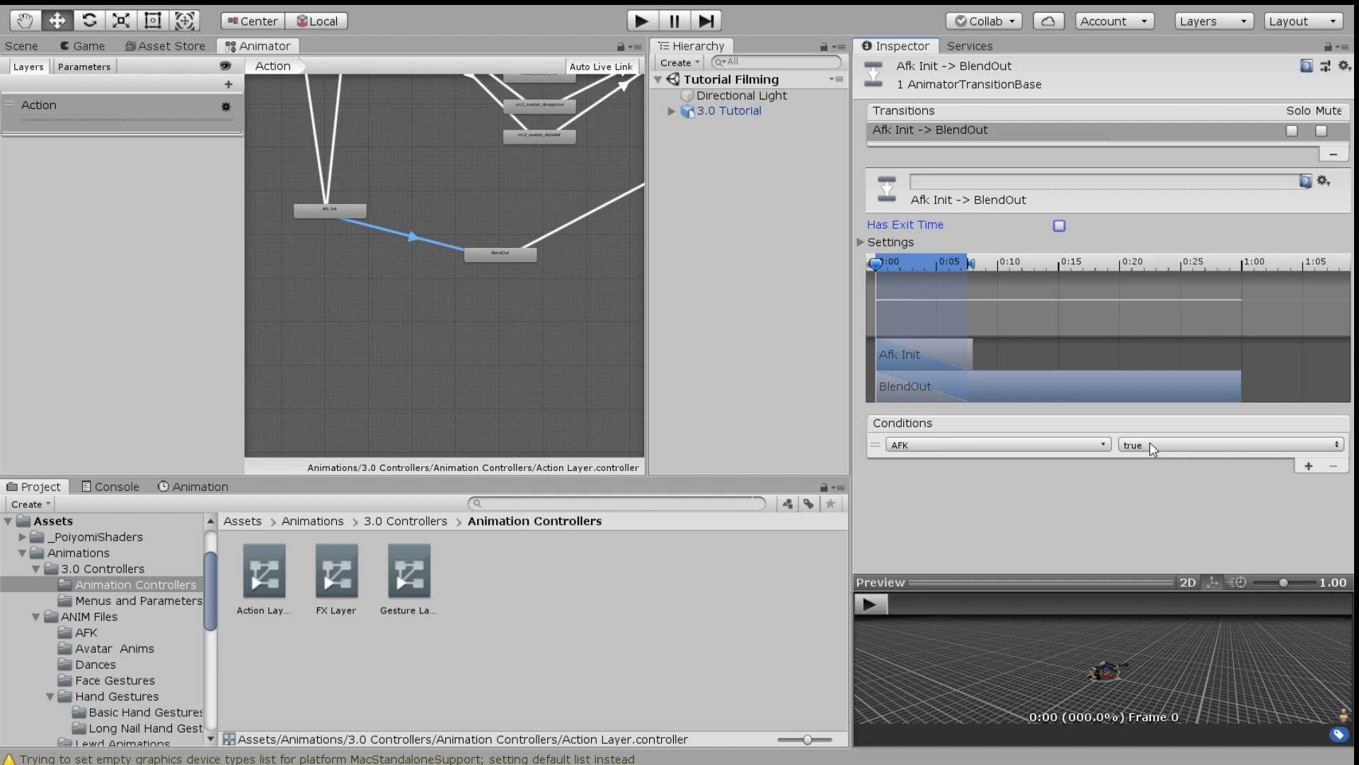
pyautogui.click(1154, 487)
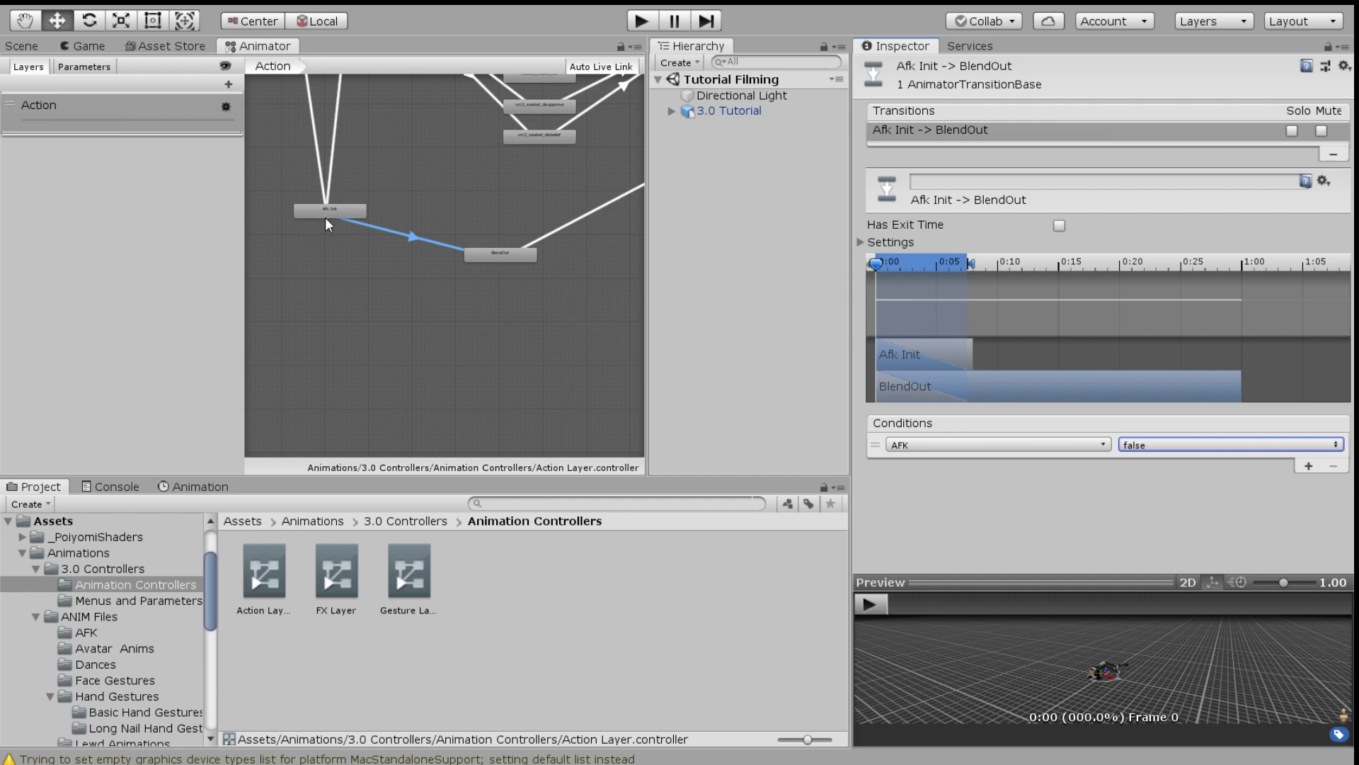
# Review the AFK path in the Action layer: the WaitForActionOrAFK -> Afk Init transition and the Afk Init and BlendOut state settings
pyautogui.scroll(3, 325, 219)
pyautogui.moveTo(357, 212); pyautogui.dragTo(412, 427, button='middle')
pyautogui.scroll(-6, 386, 276)
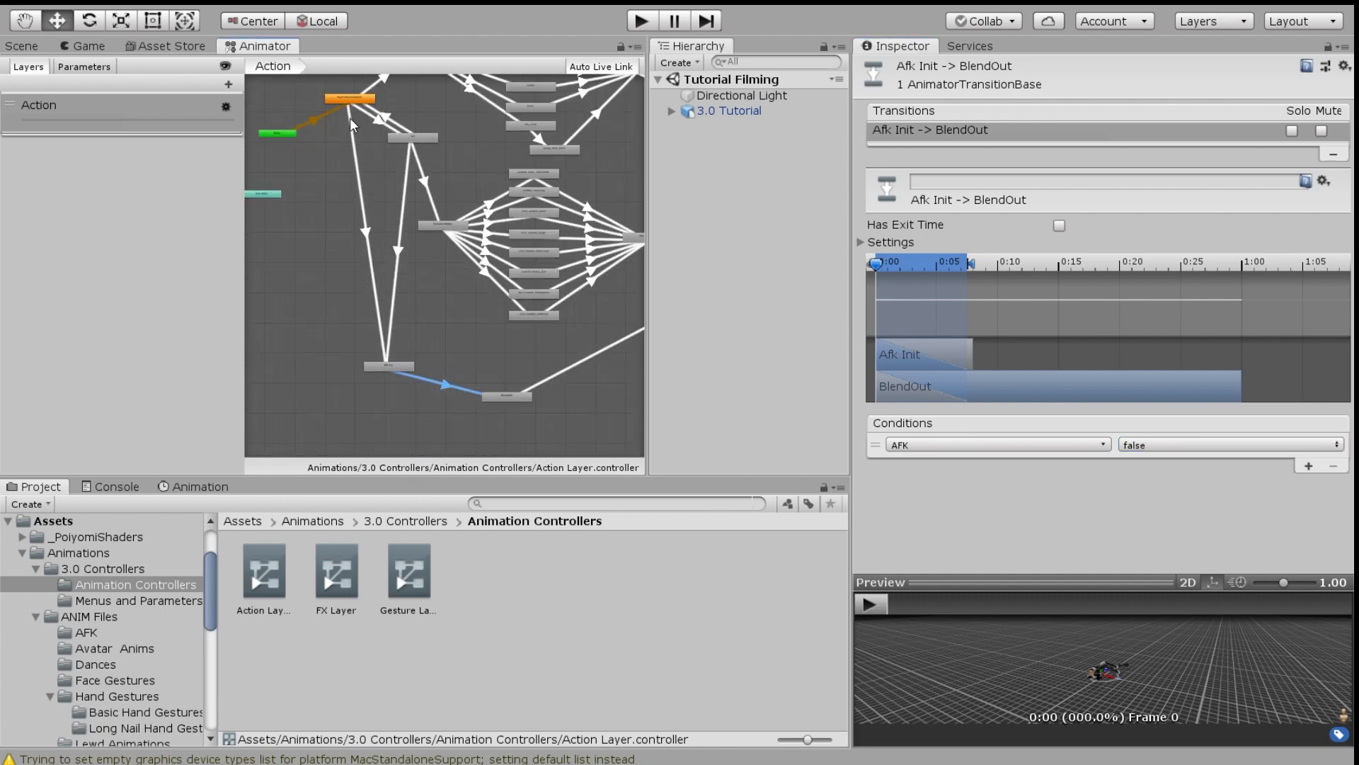
pyautogui.click(367, 235)
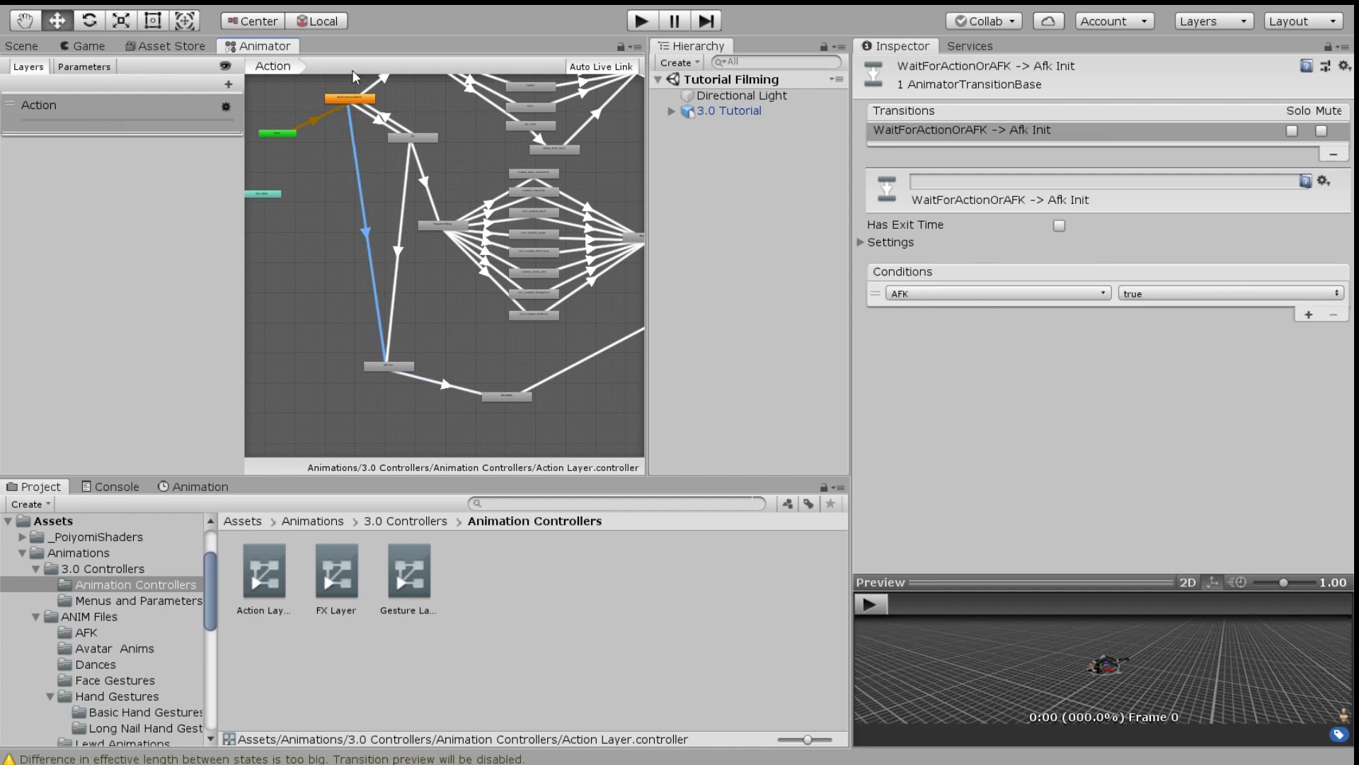
pyautogui.click(389, 366)
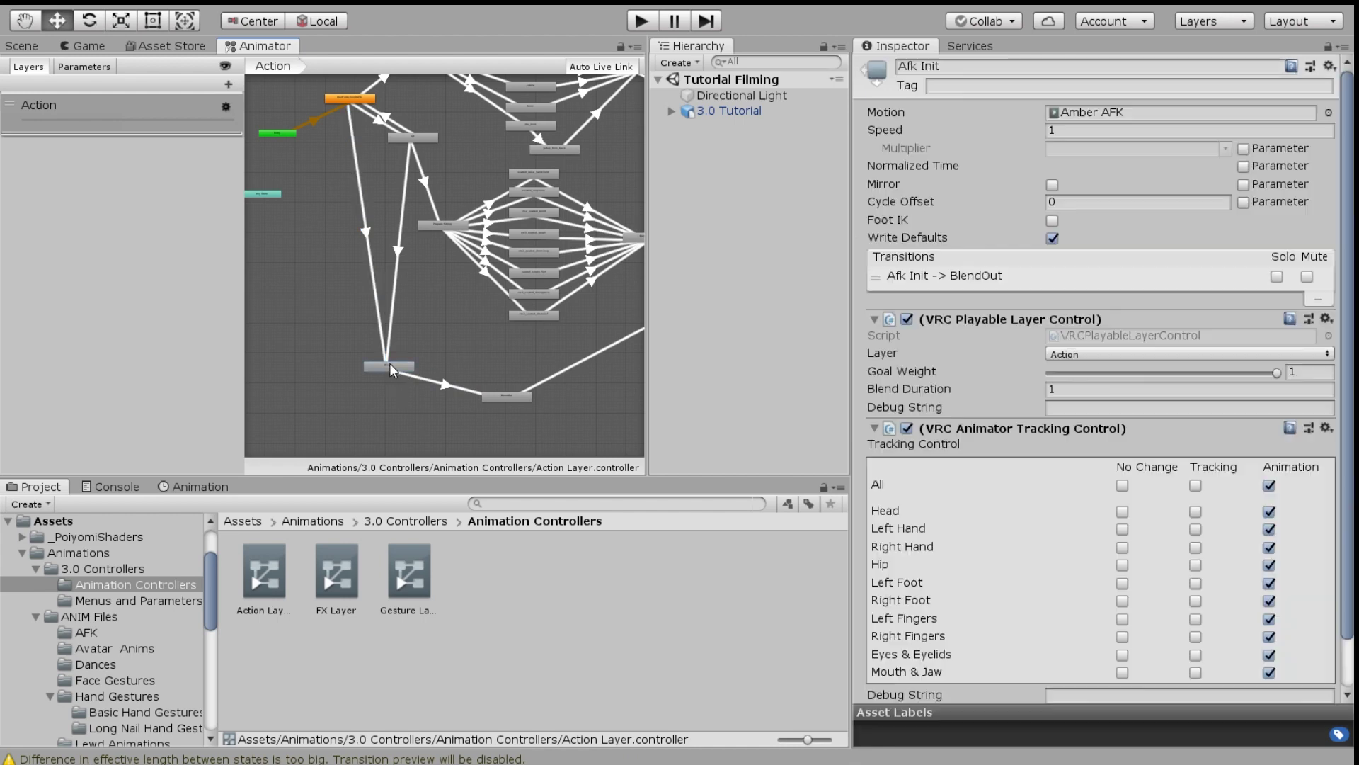
pyautogui.click(446, 383)
pyautogui.click(514, 396)
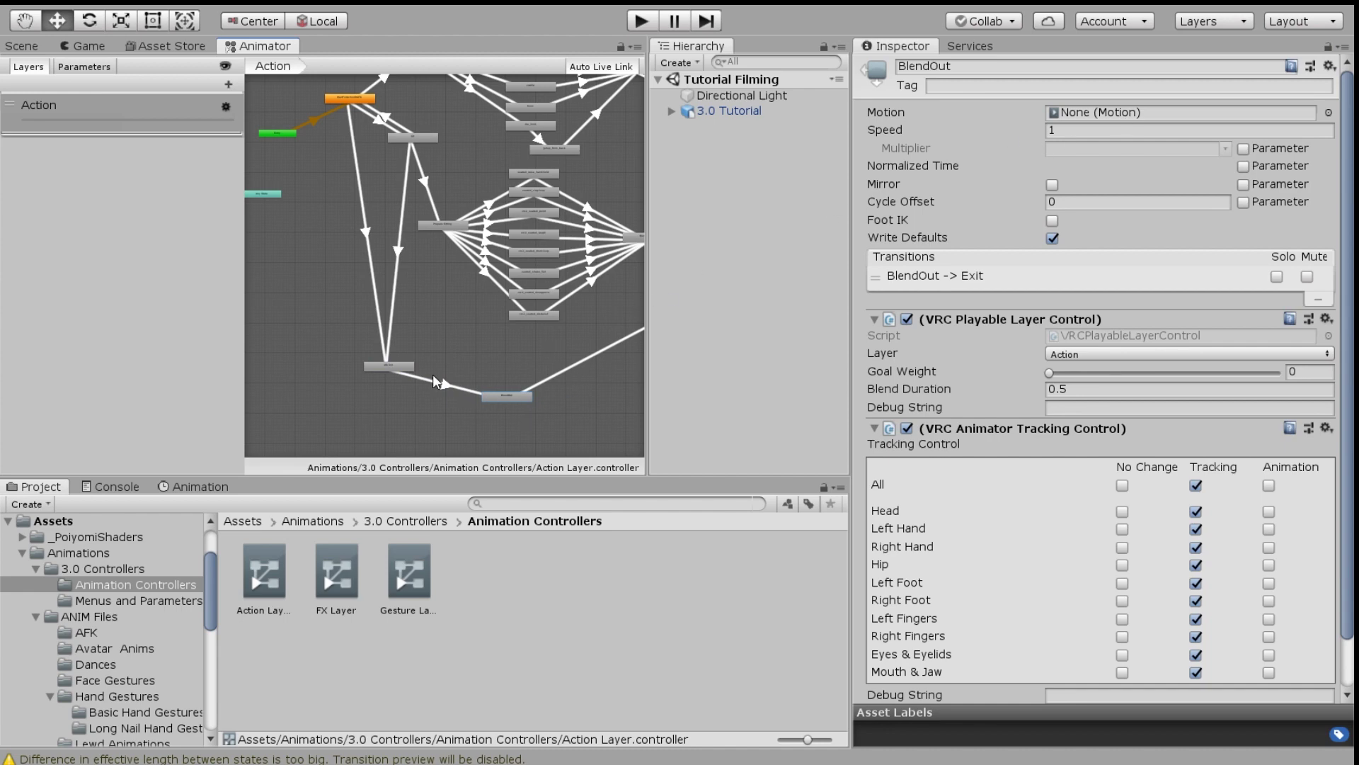
pyautogui.click(432, 375)
pyautogui.scroll(-2, 400, 277)
pyautogui.click(499, 374)
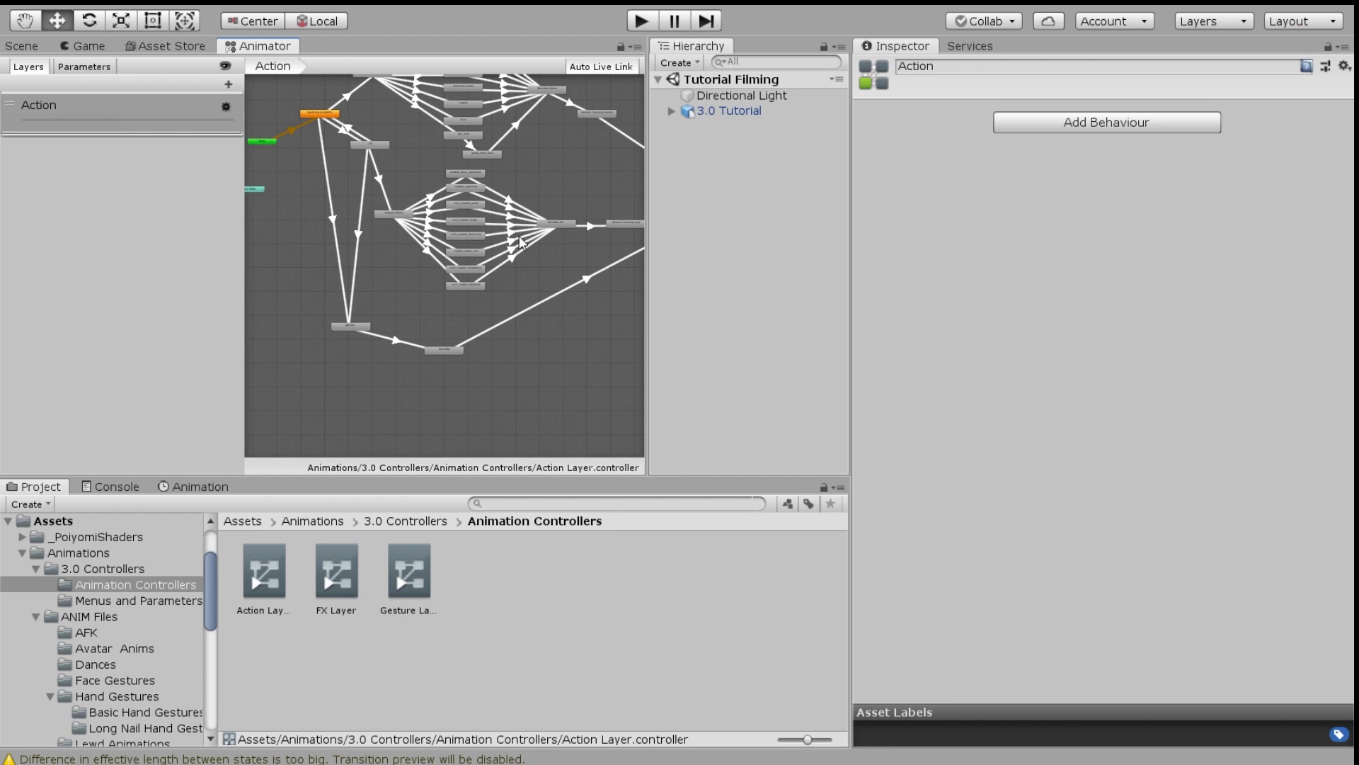
pyautogui.scroll(-2, 461, 273)
pyautogui.scroll(4, 465, 274)
pyautogui.scroll(-1, 466, 275)
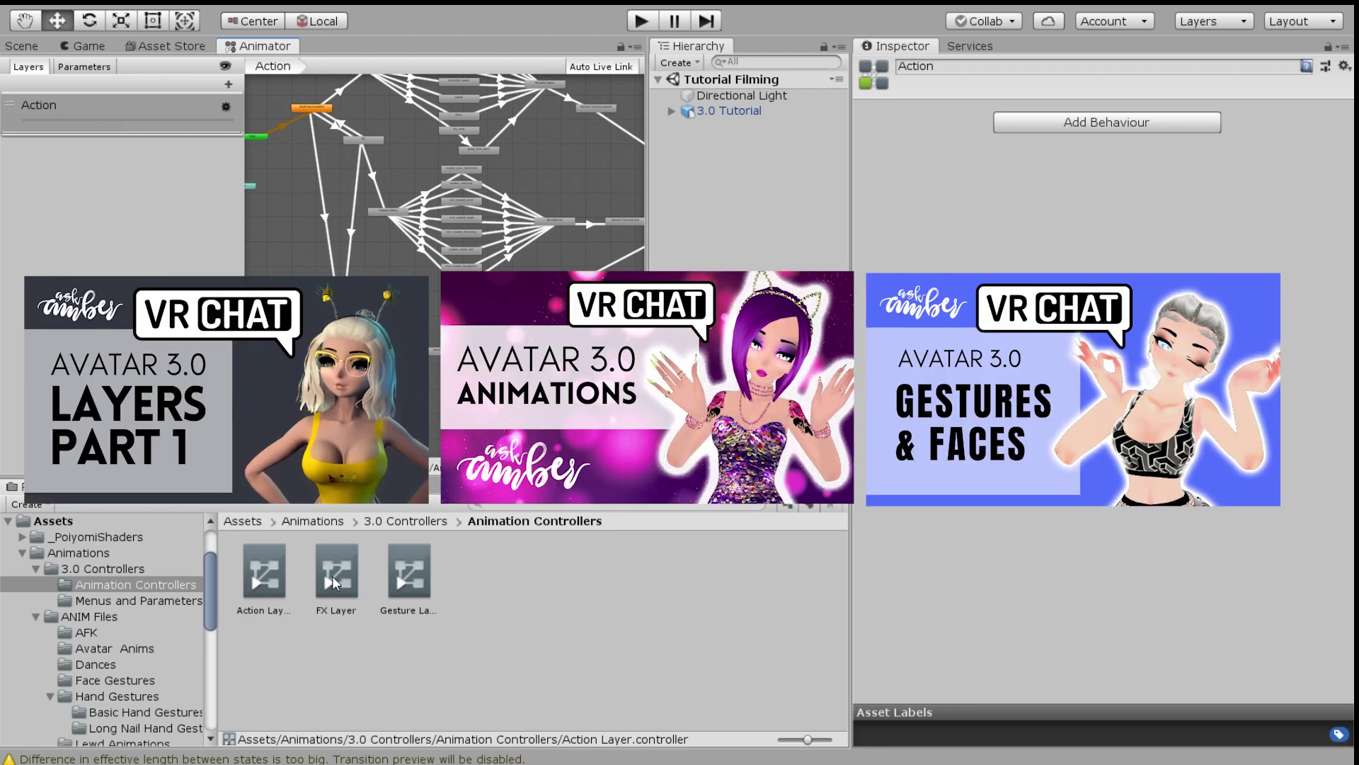
# Check the controllers assigned to the playable layers in the 3.0 Tutorial avatar's VRC Avatar Descriptor
pyautogui.click(706, 117)
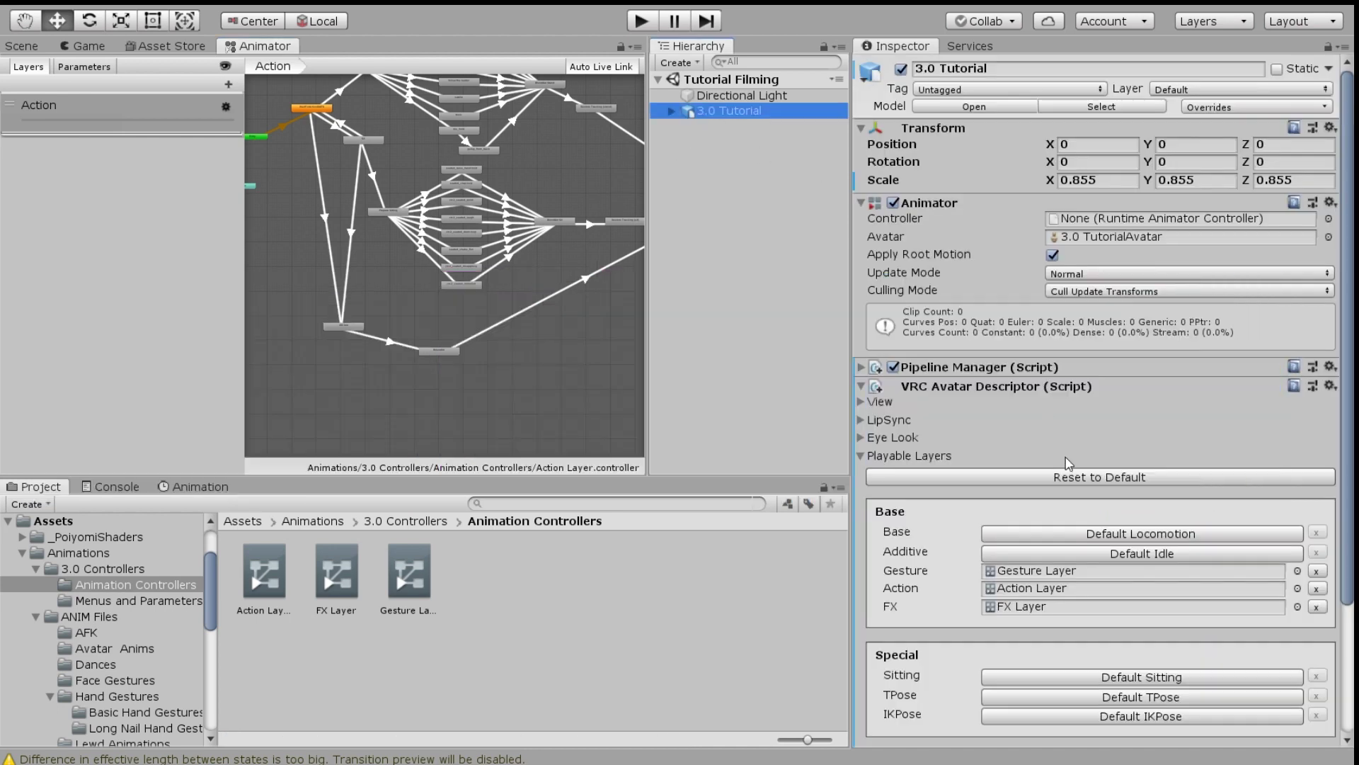
pyautogui.scroll(-4, 999, 476)
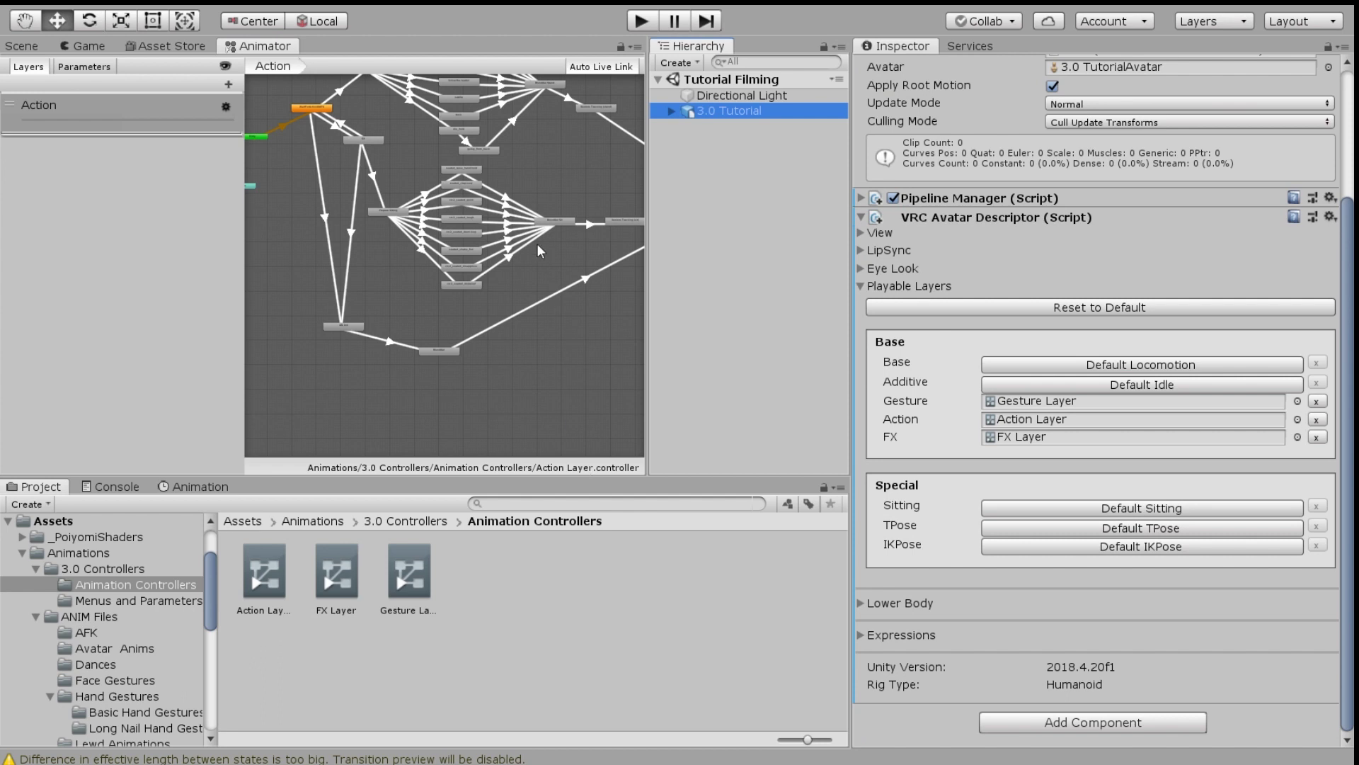
pyautogui.scroll(2, 536, 244)
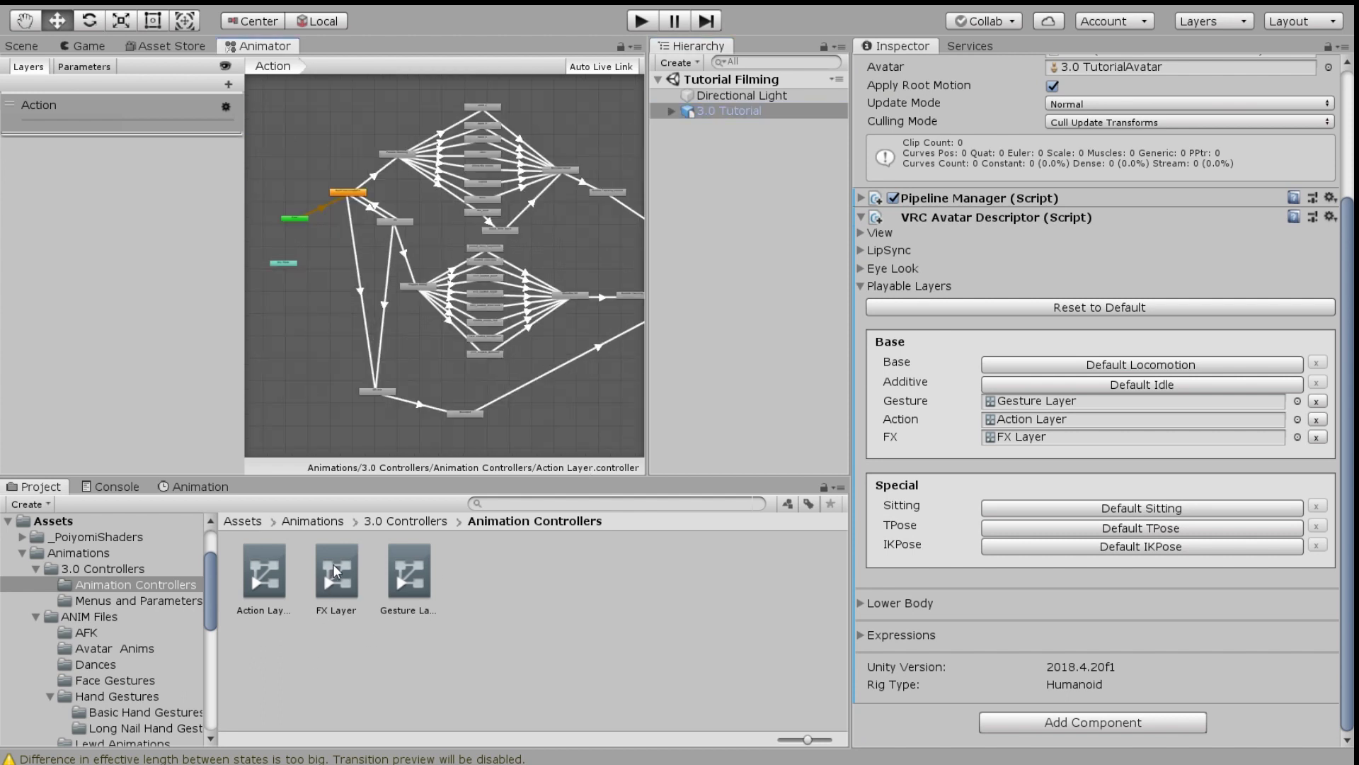
# Open the FX Layer controller and add a Bool parameter named AFK
pyautogui.click(337, 570)
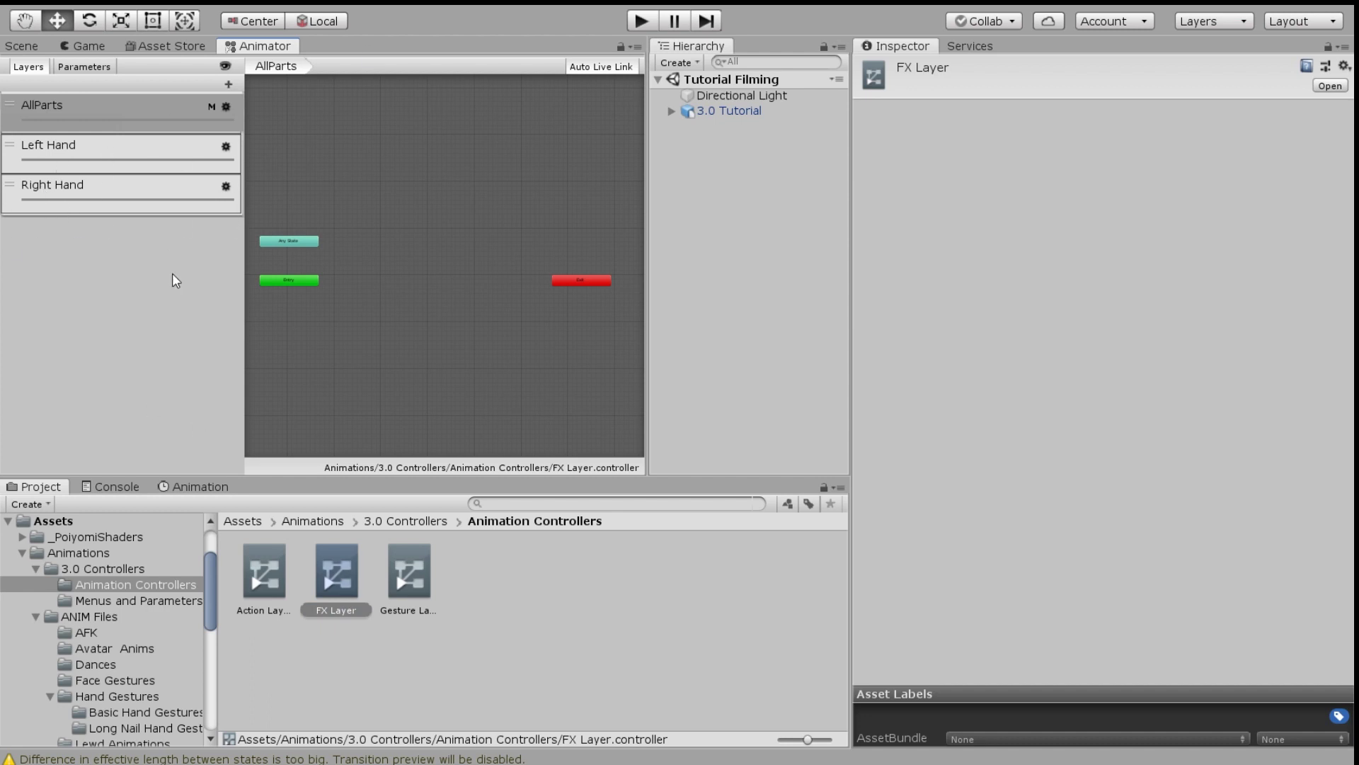
pyautogui.click(88, 69)
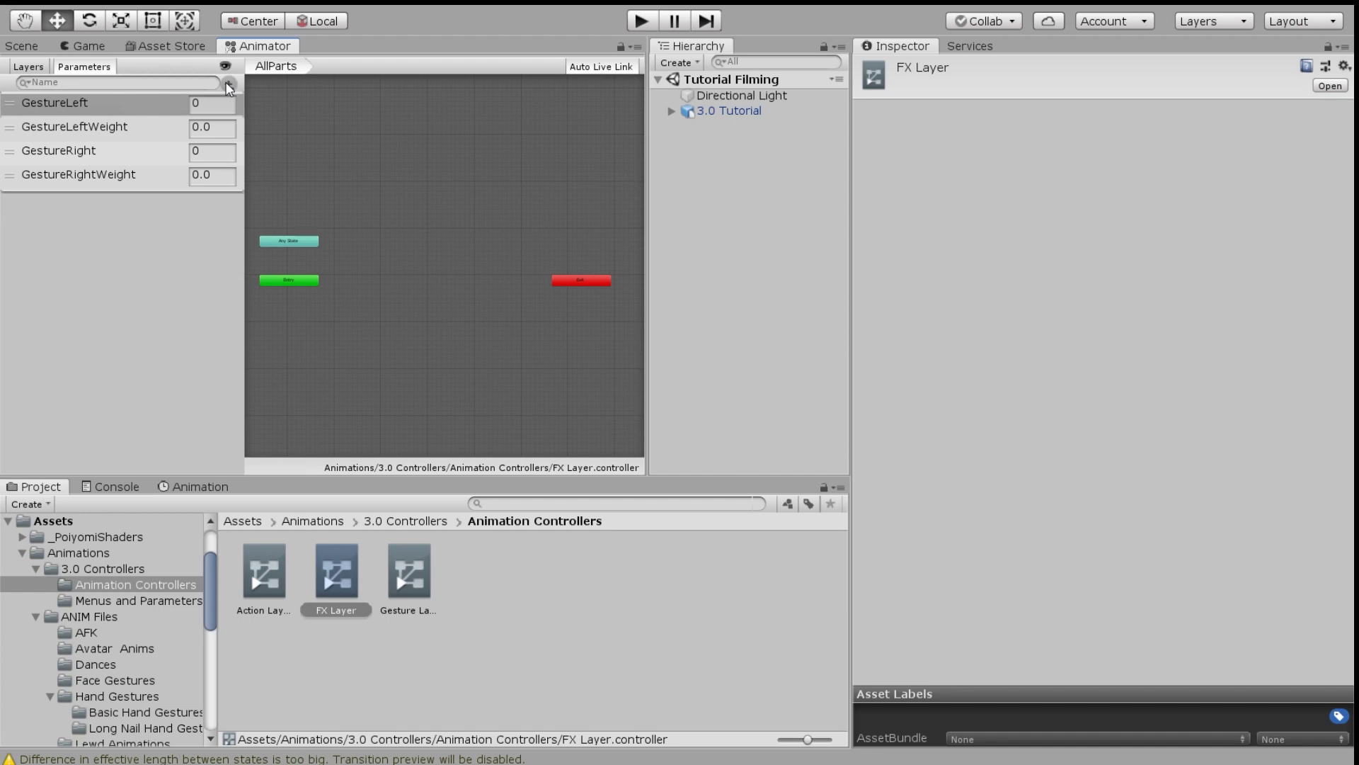
pyautogui.click(251, 147)
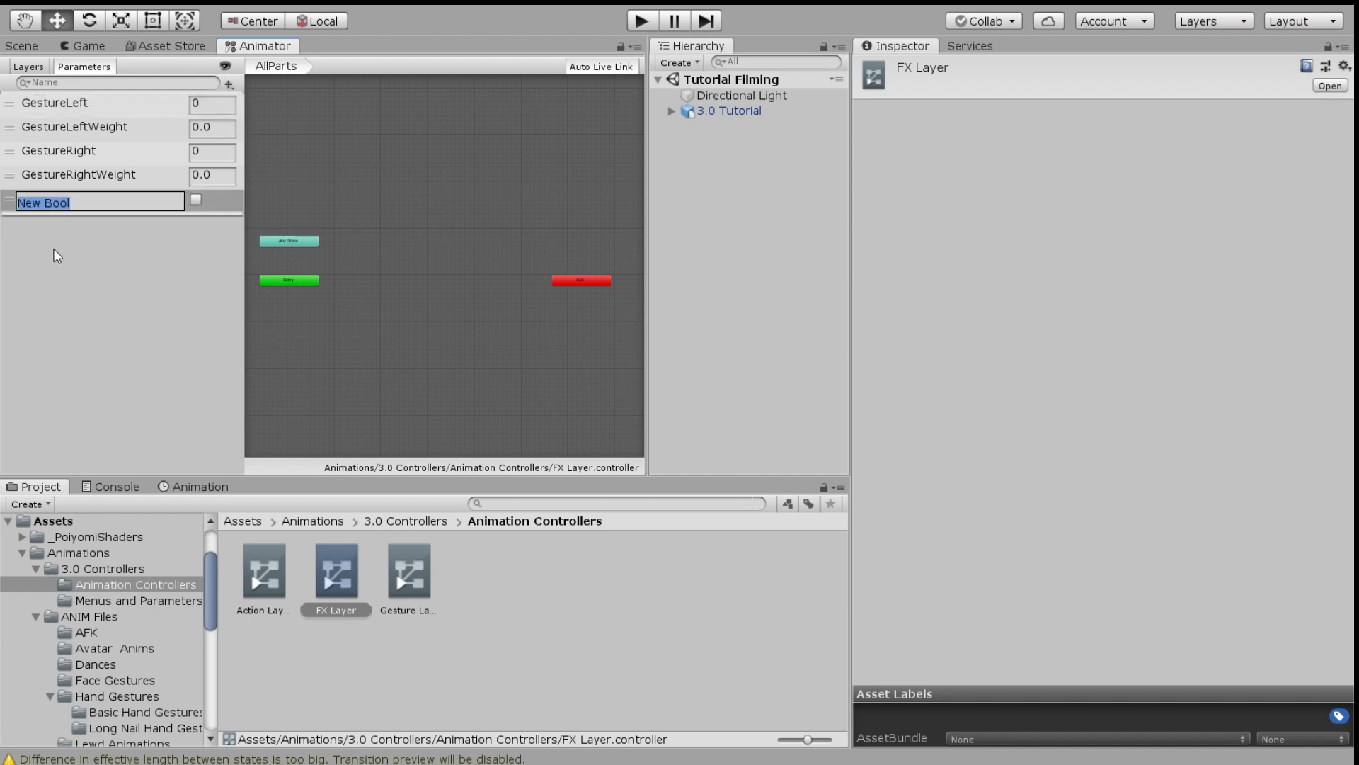
pyautogui.write('AFK')
pyautogui.press('Return')
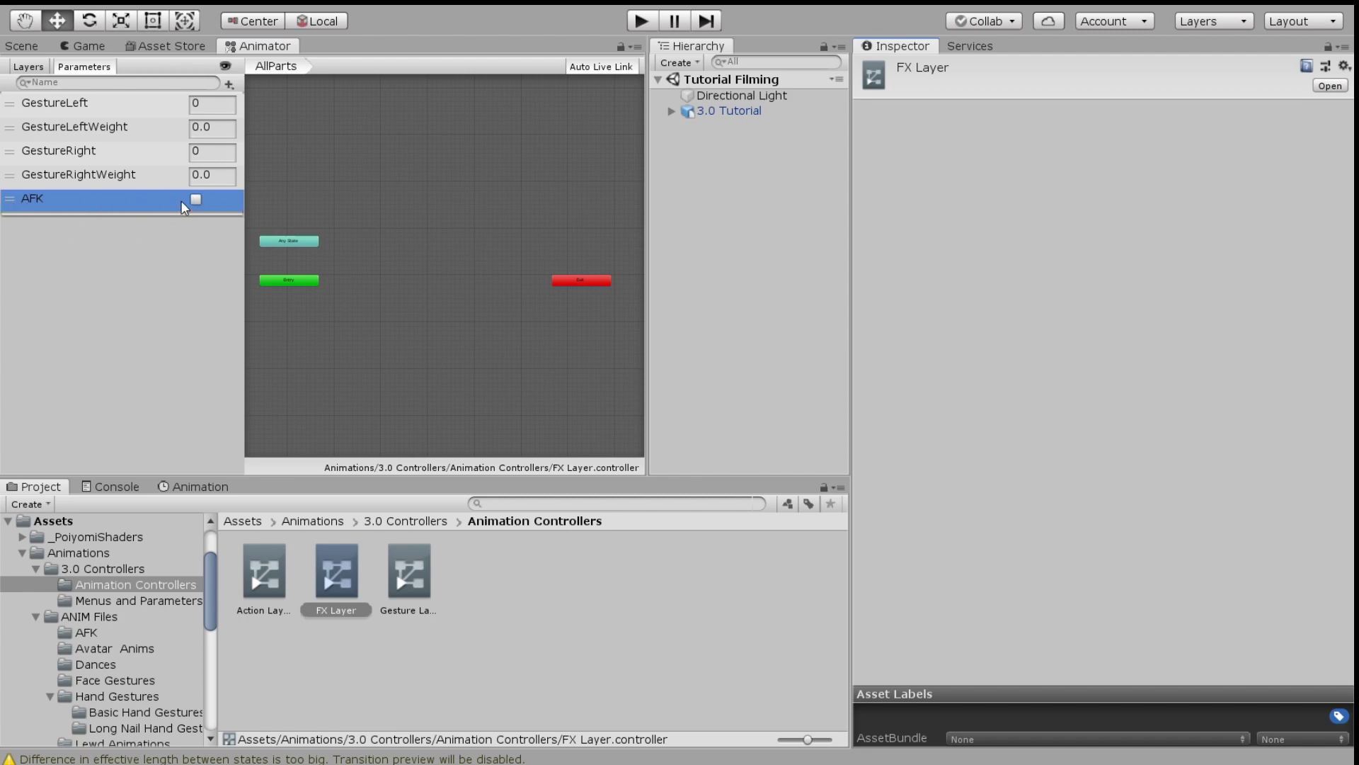
# Add a new layer named AFK to the FX Layer controller
pyautogui.click(26, 66)
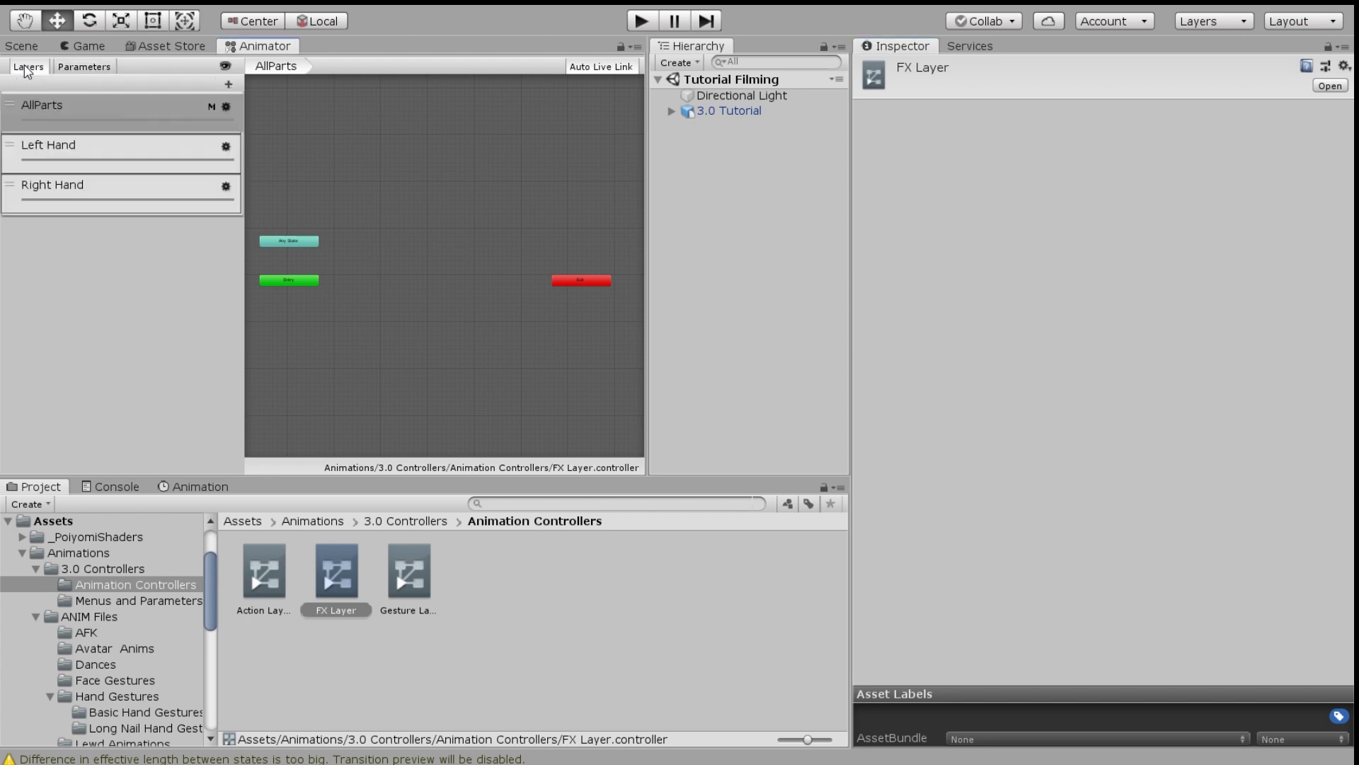
pyautogui.click(228, 84)
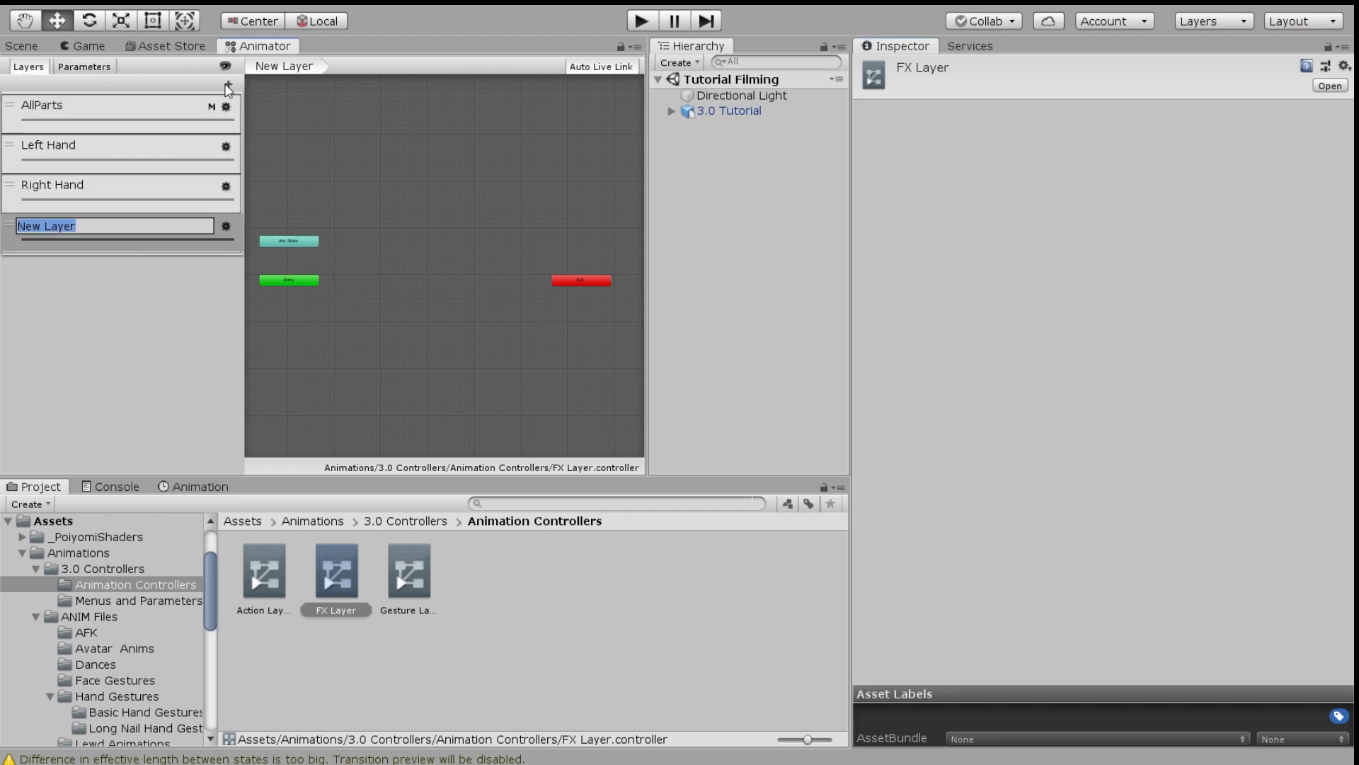
pyautogui.write('AFK')
pyautogui.press('Return')
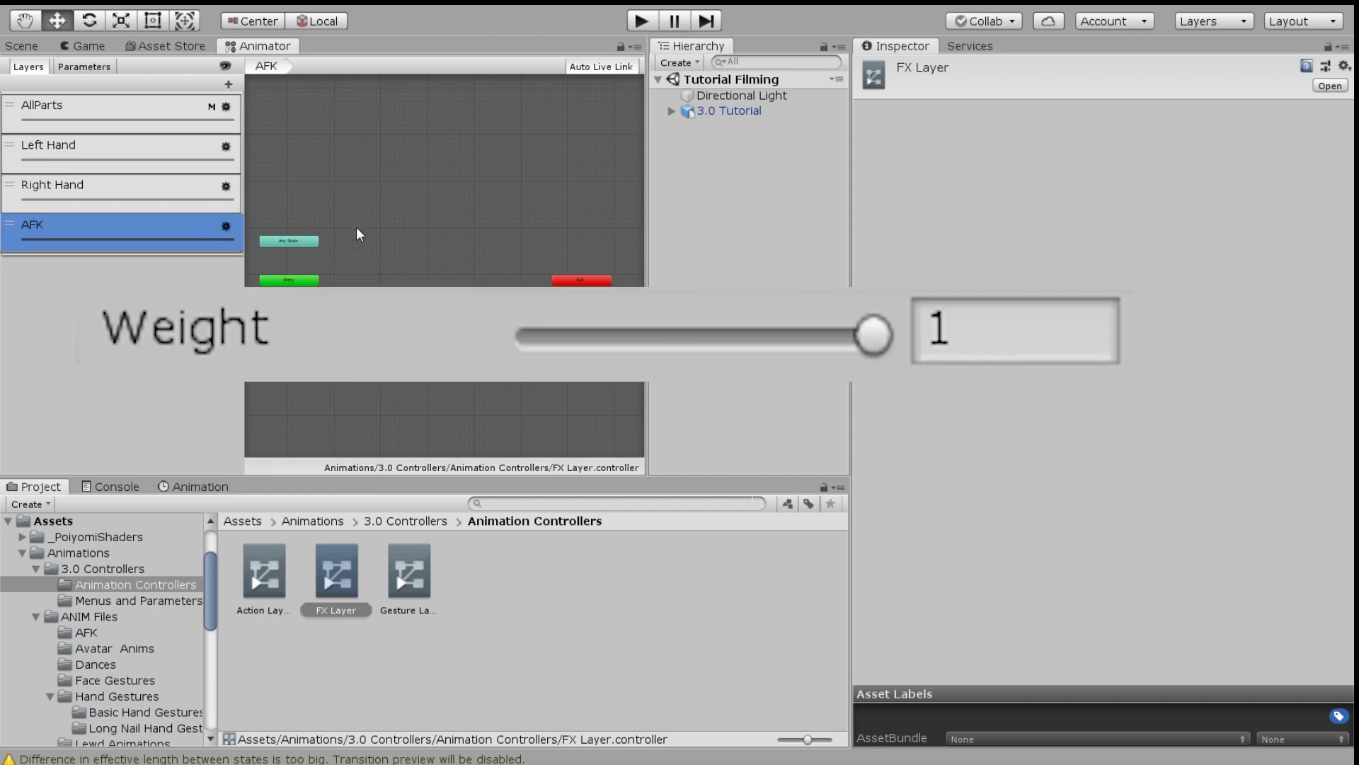
# Rearrange the AFK layer's nodes into a vertical column with Entry above Any State and Exit below them
pyautogui.click(453, 334)
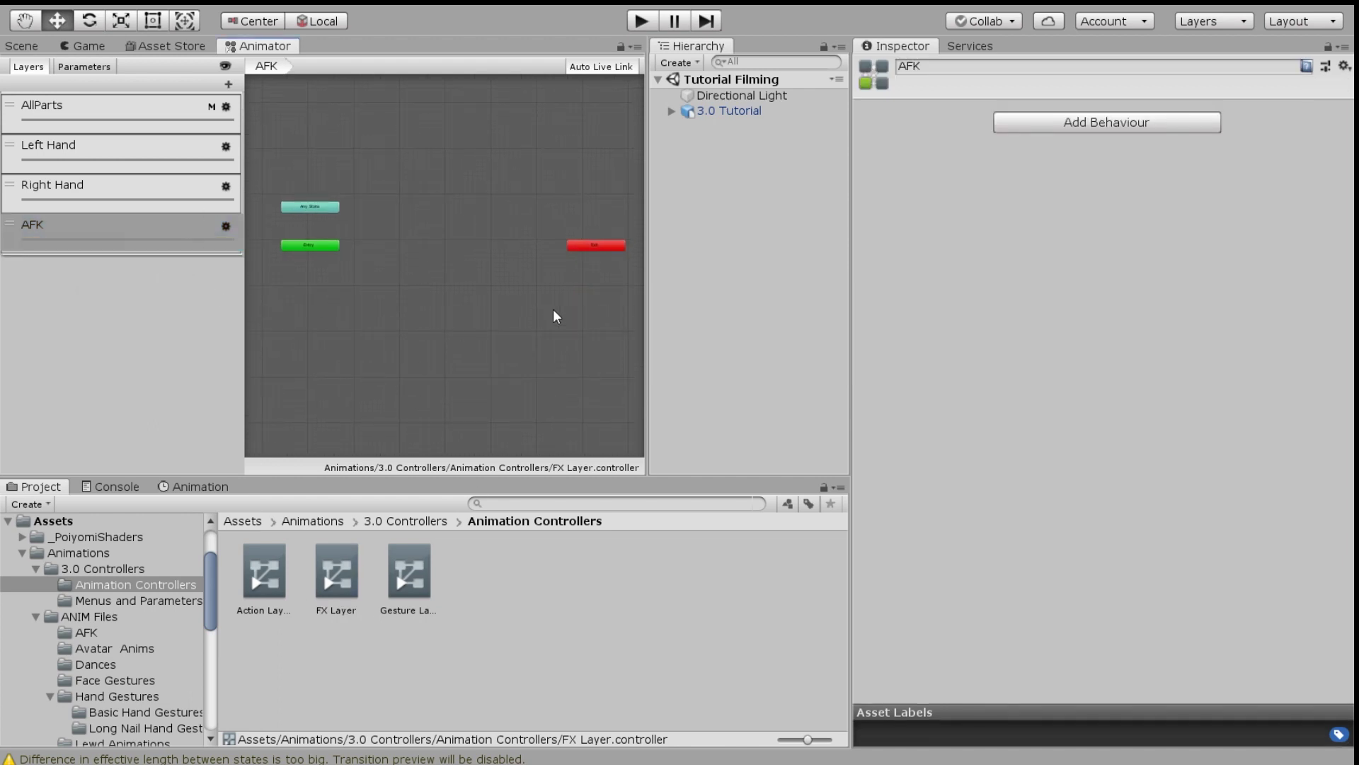
pyautogui.moveTo(307, 208); pyautogui.dragTo(409, 153)
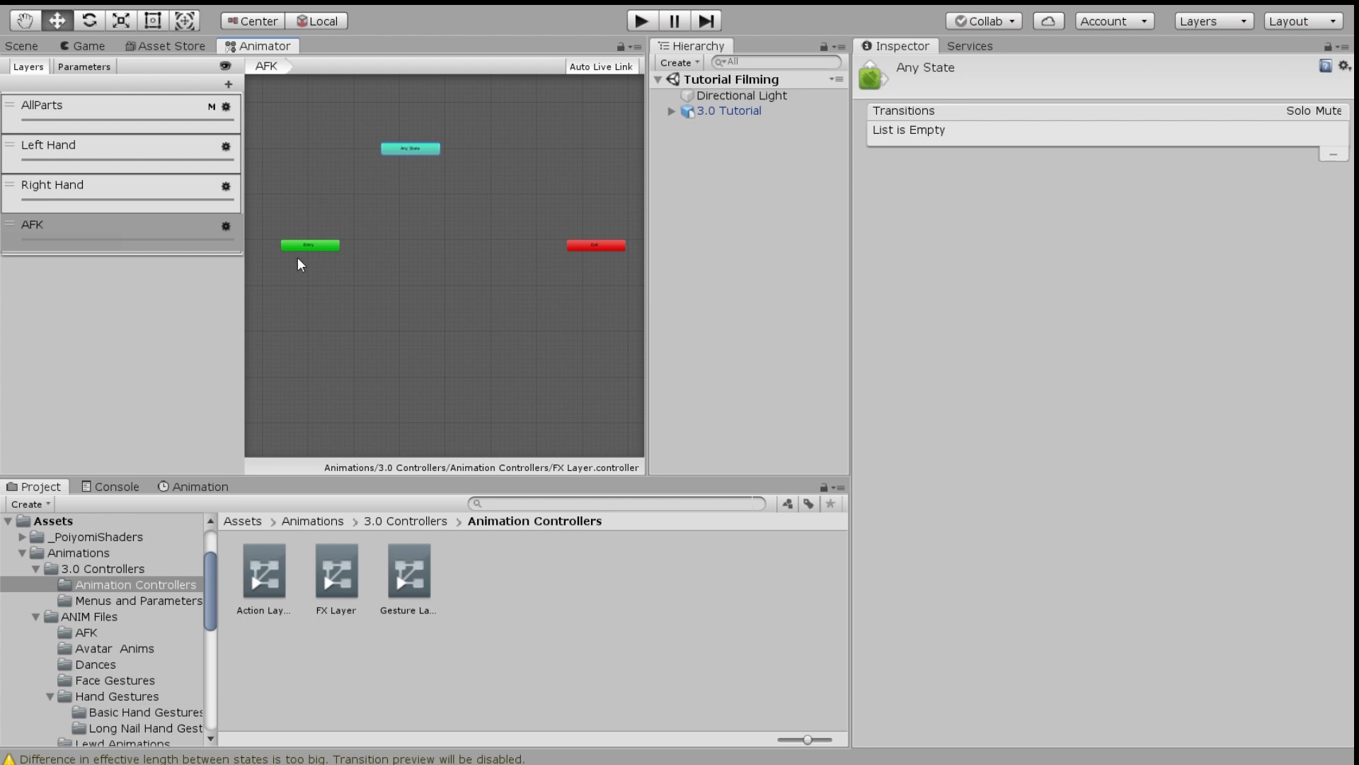
pyautogui.moveTo(308, 245); pyautogui.dragTo(422, 181)
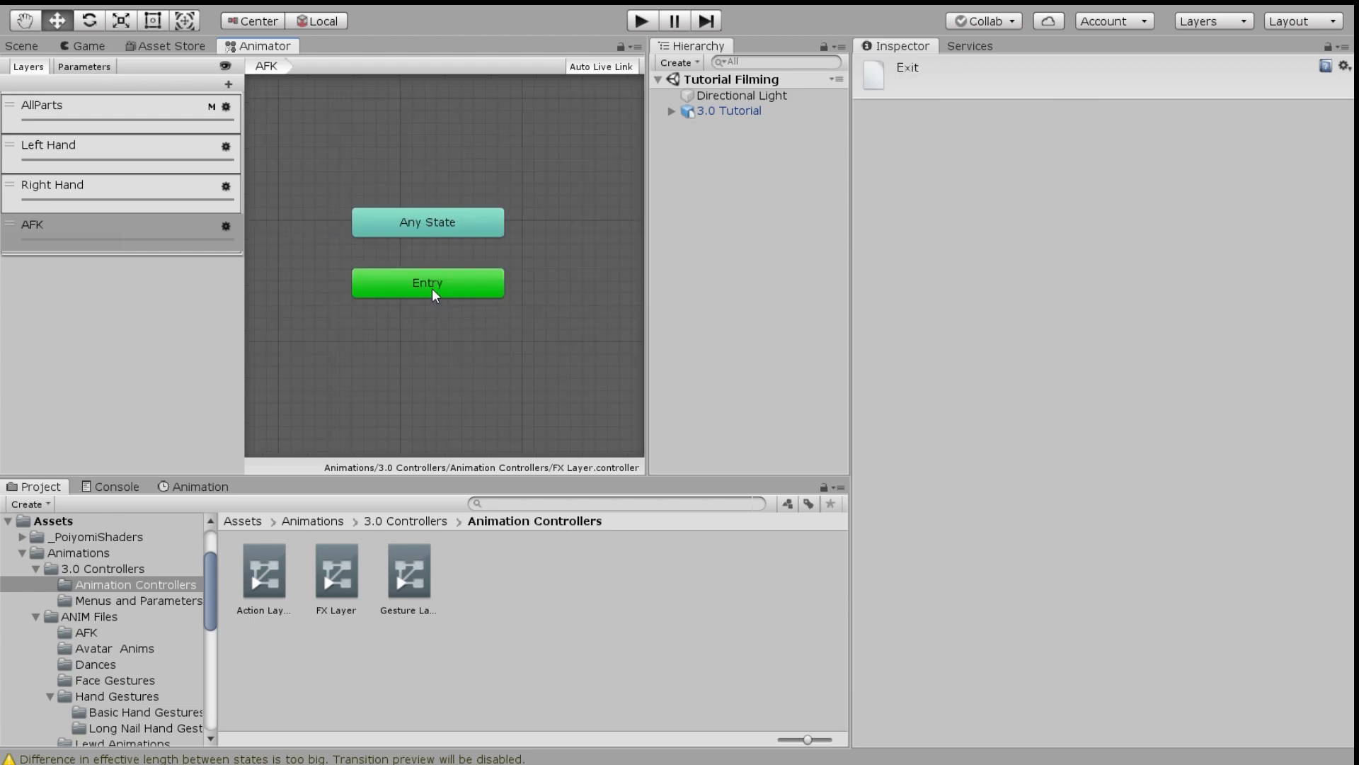
pyautogui.scroll(-4, 431, 326)
pyautogui.moveTo(427, 302); pyautogui.dragTo(426, 248)
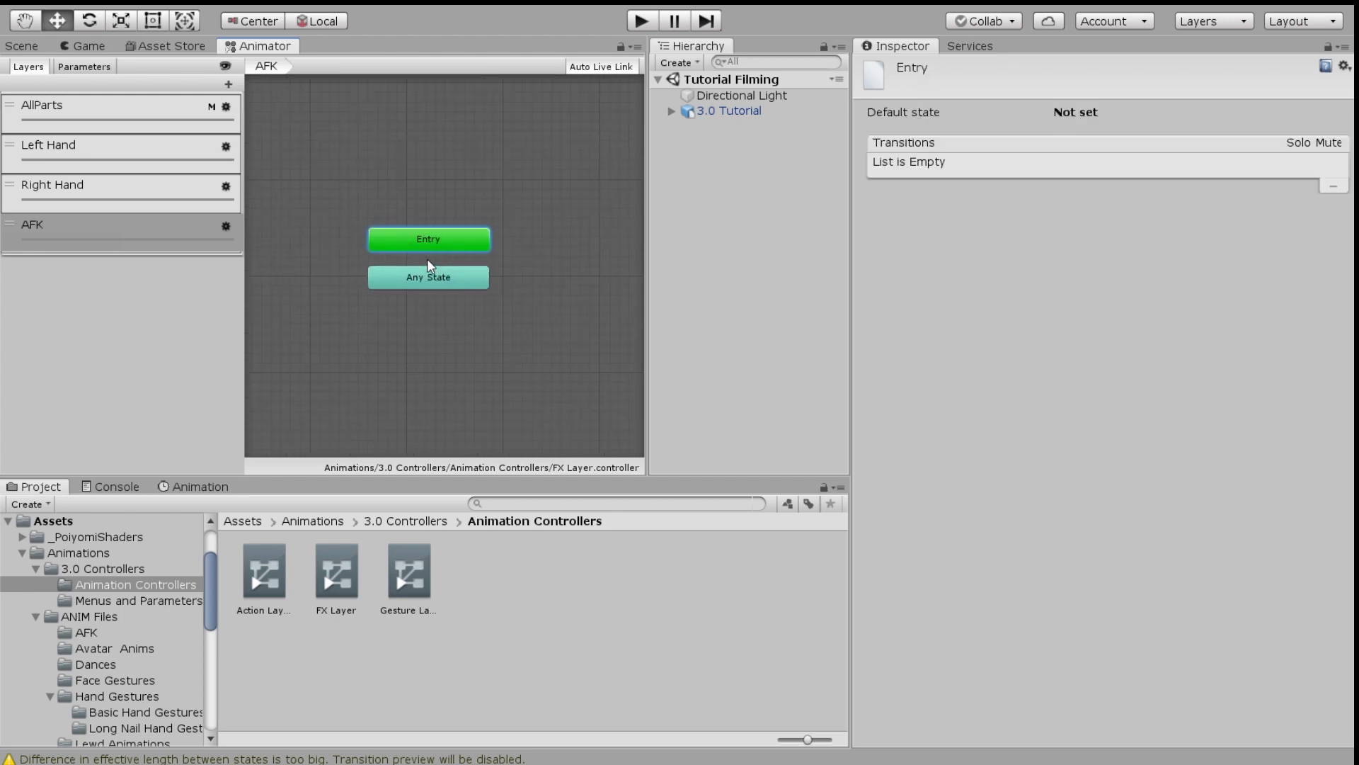
# Create an empty state below Any State in the AFK layer and name it Wait
pyautogui.scroll(3, 436, 276)
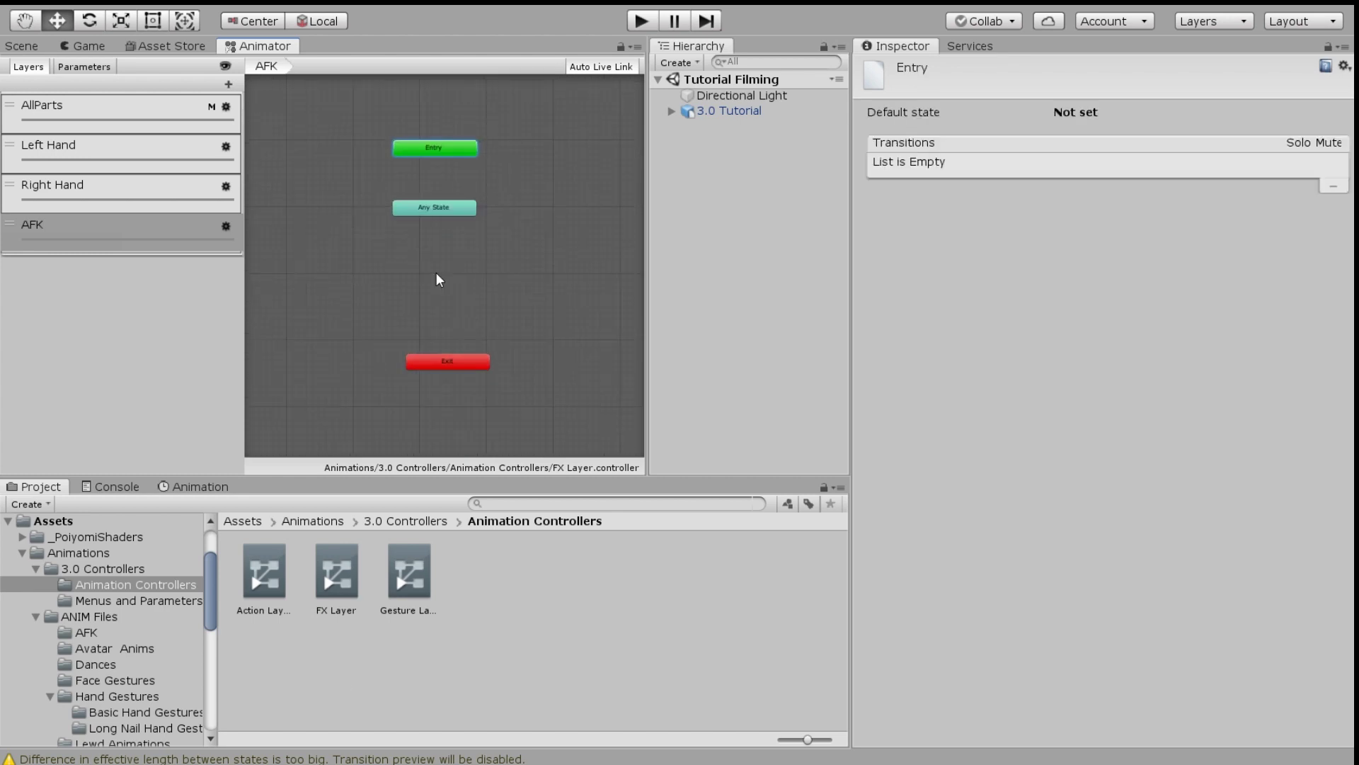
pyautogui.rightClick(426, 216)
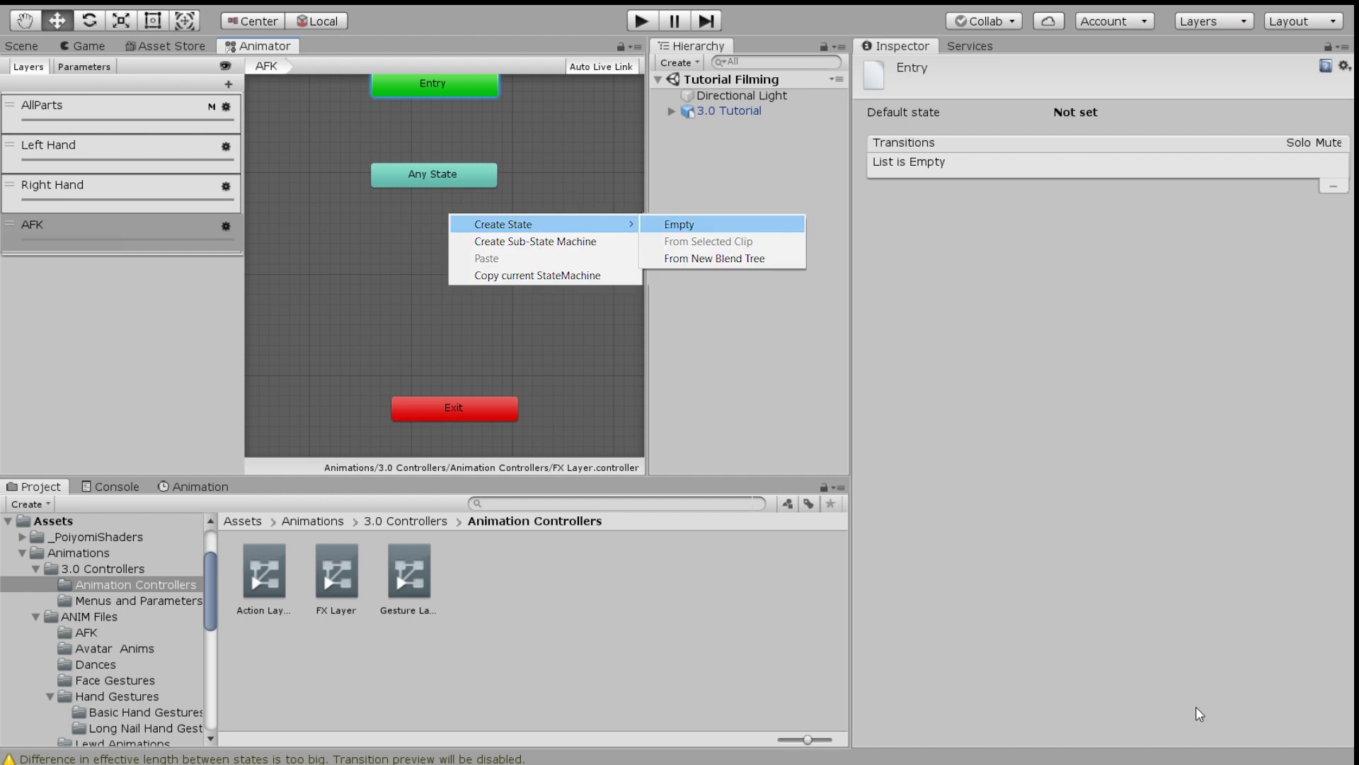
pyautogui.click(679, 223)
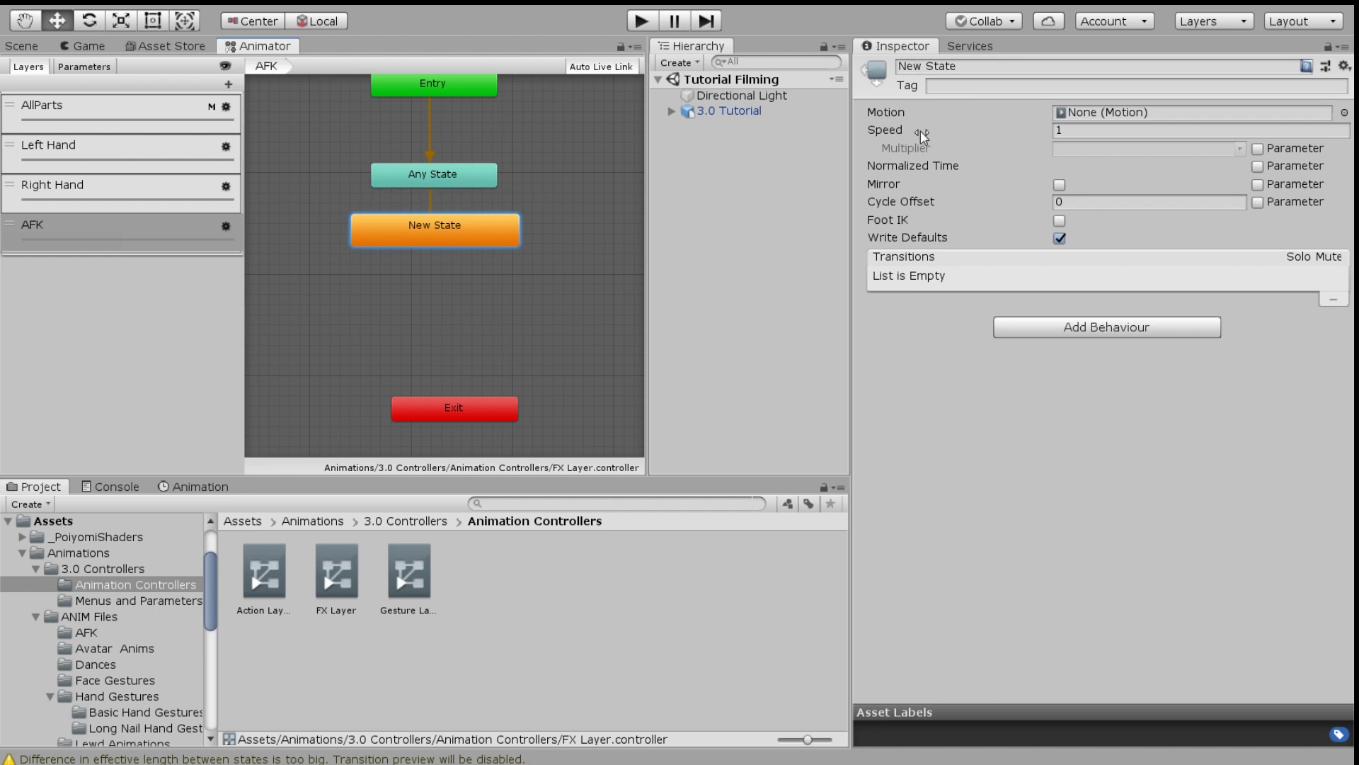
pyautogui.click(939, 66)
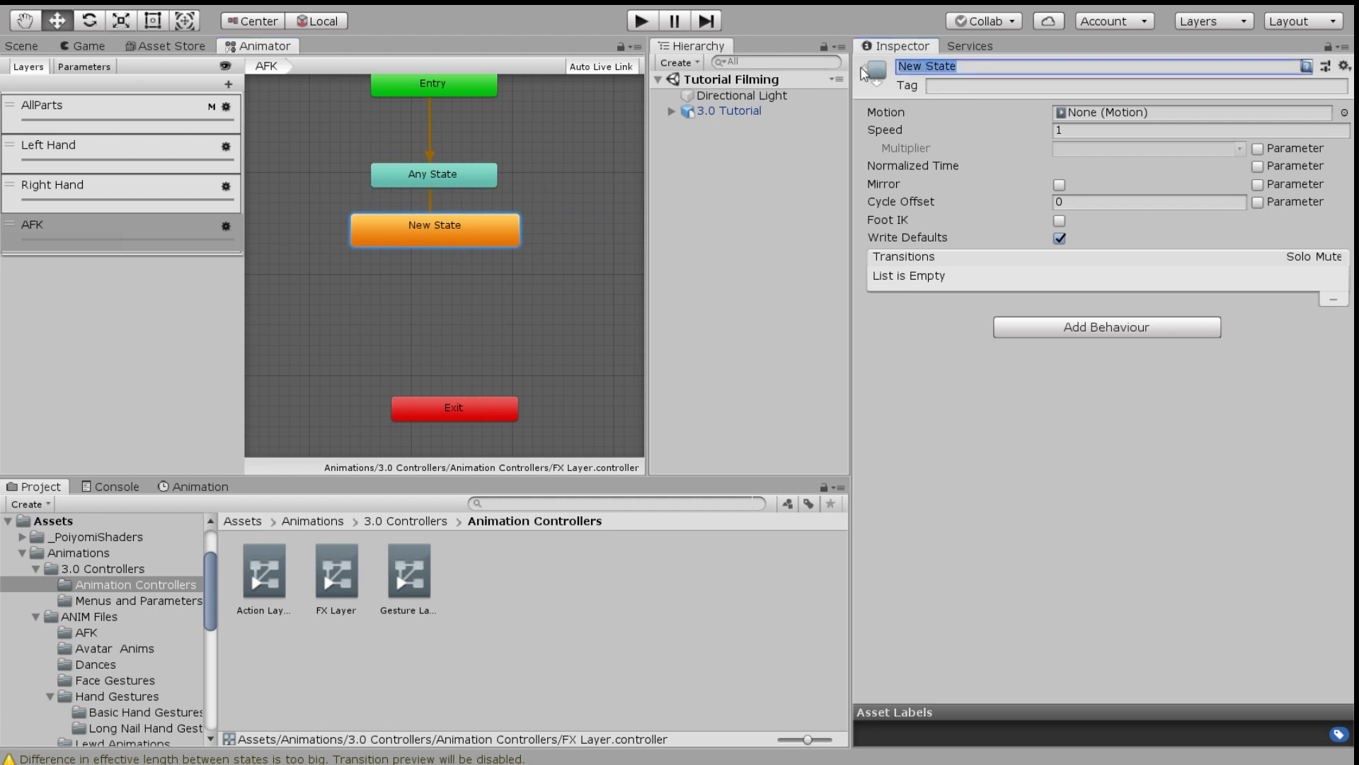
pyautogui.write('Wait')
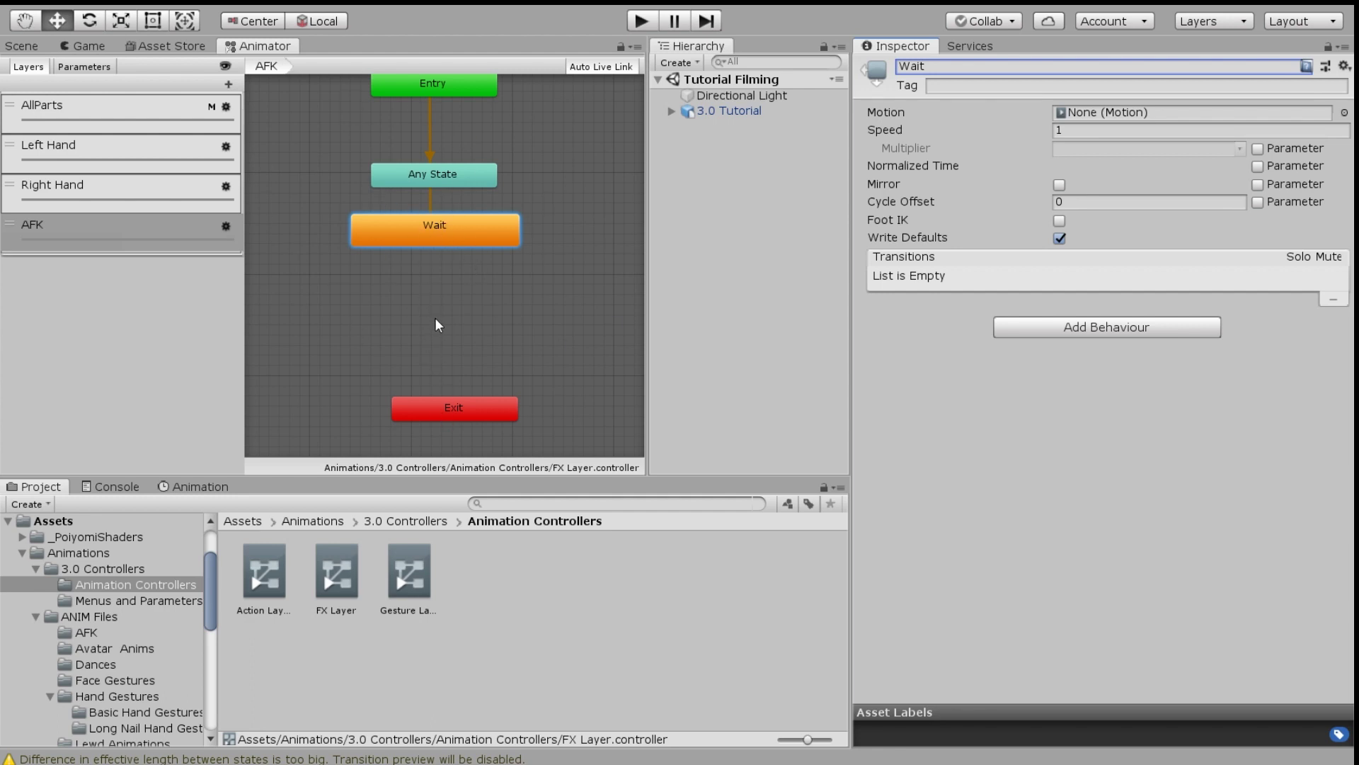
# Create a transition from Any State to the Wait state
pyautogui.click(446, 182)
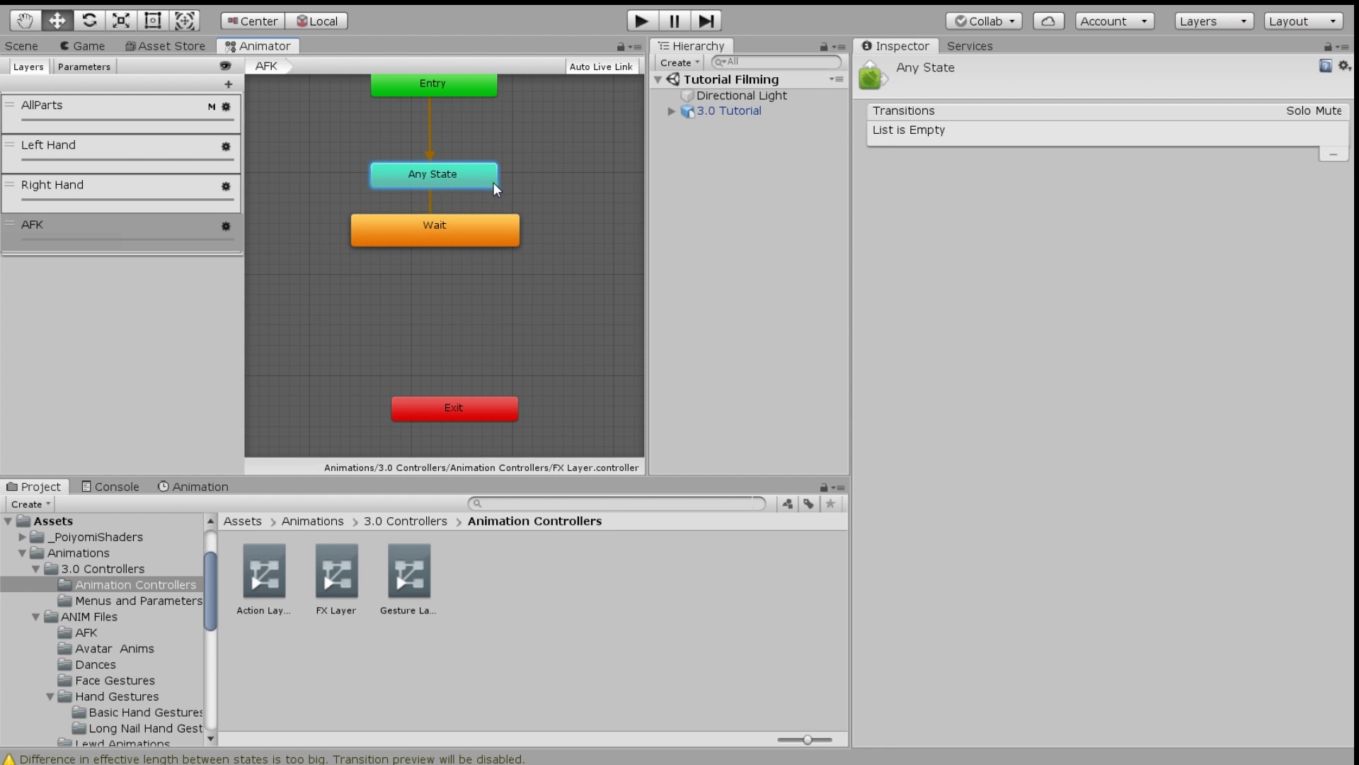
pyautogui.click(446, 233)
pyautogui.moveTo(429, 274); pyautogui.dragTo(425, 236, button='middle')
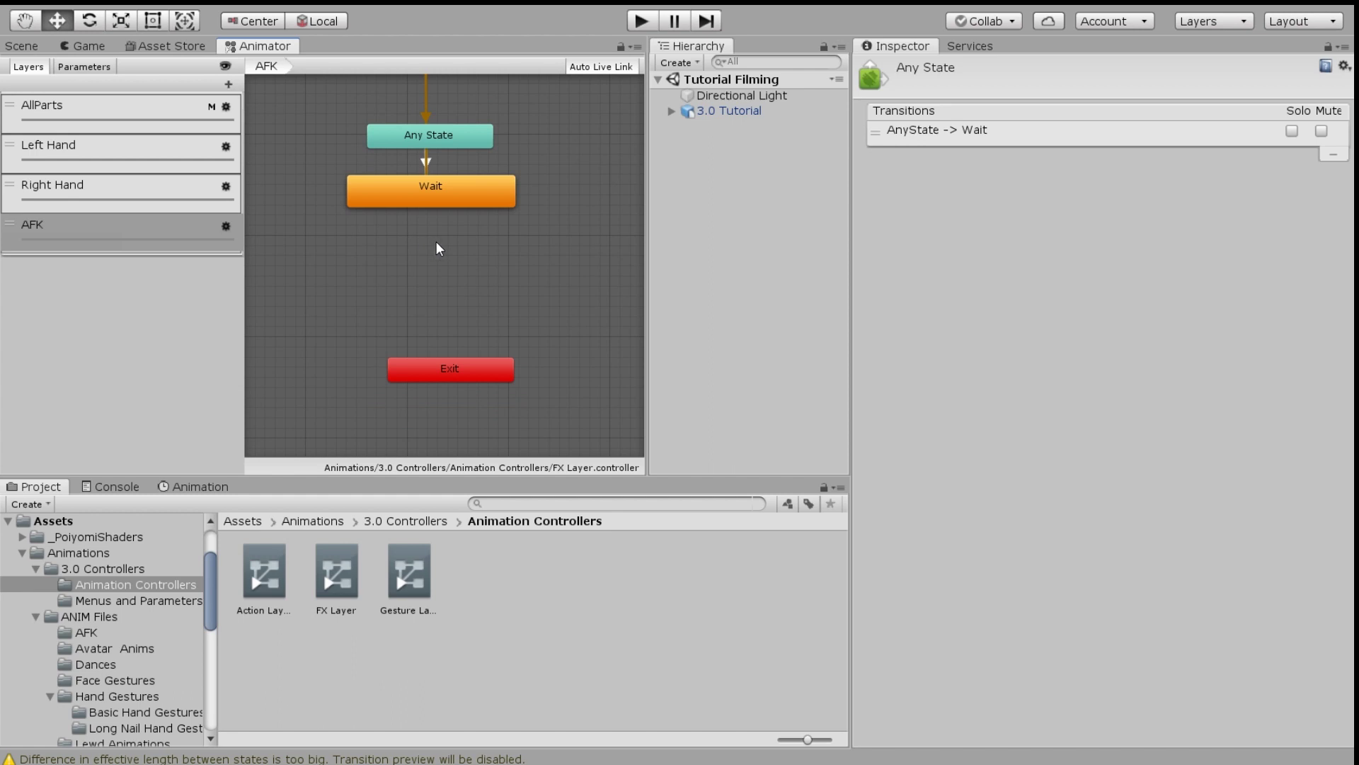
# Create an empty state named AFK on, assign AFK Face as its motion, and place it below Wait
pyautogui.rightClick(477, 248)
pyautogui.click(682, 263)
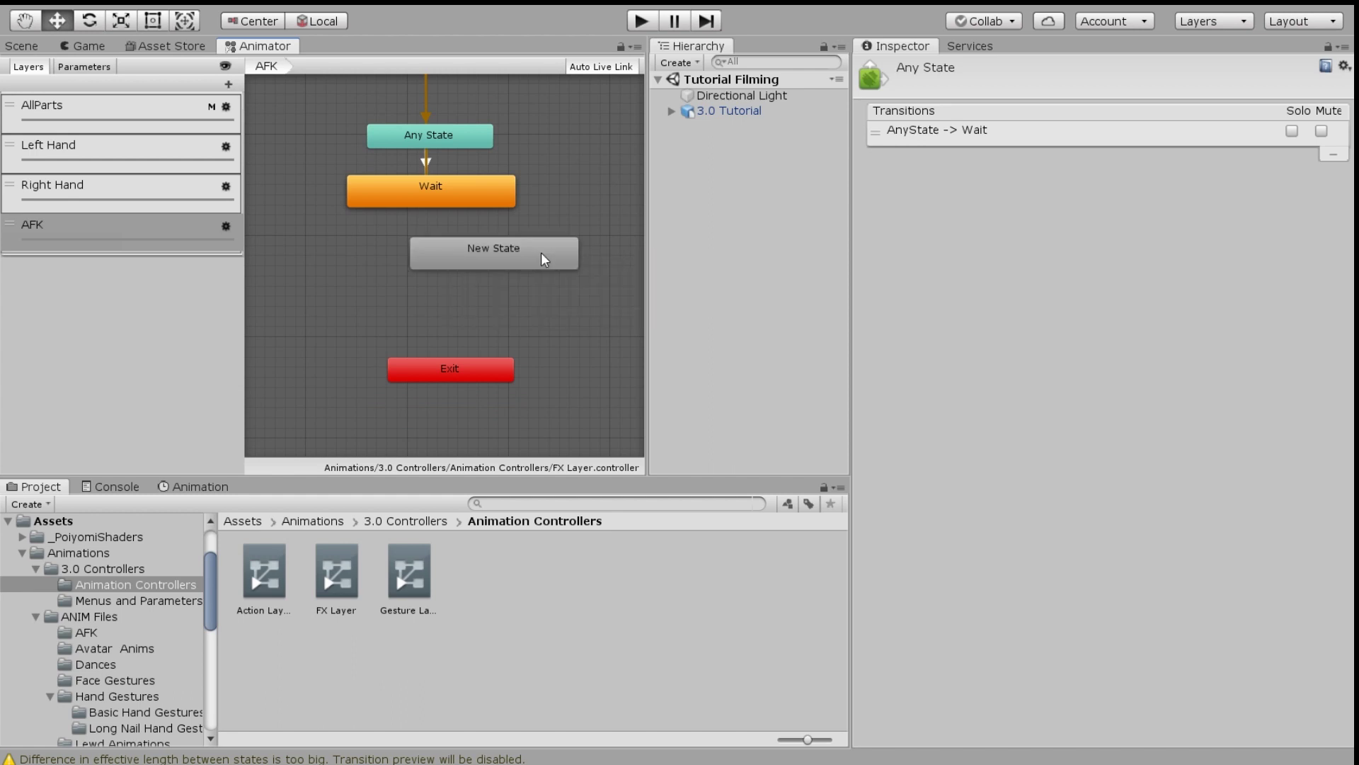
pyautogui.click(475, 261)
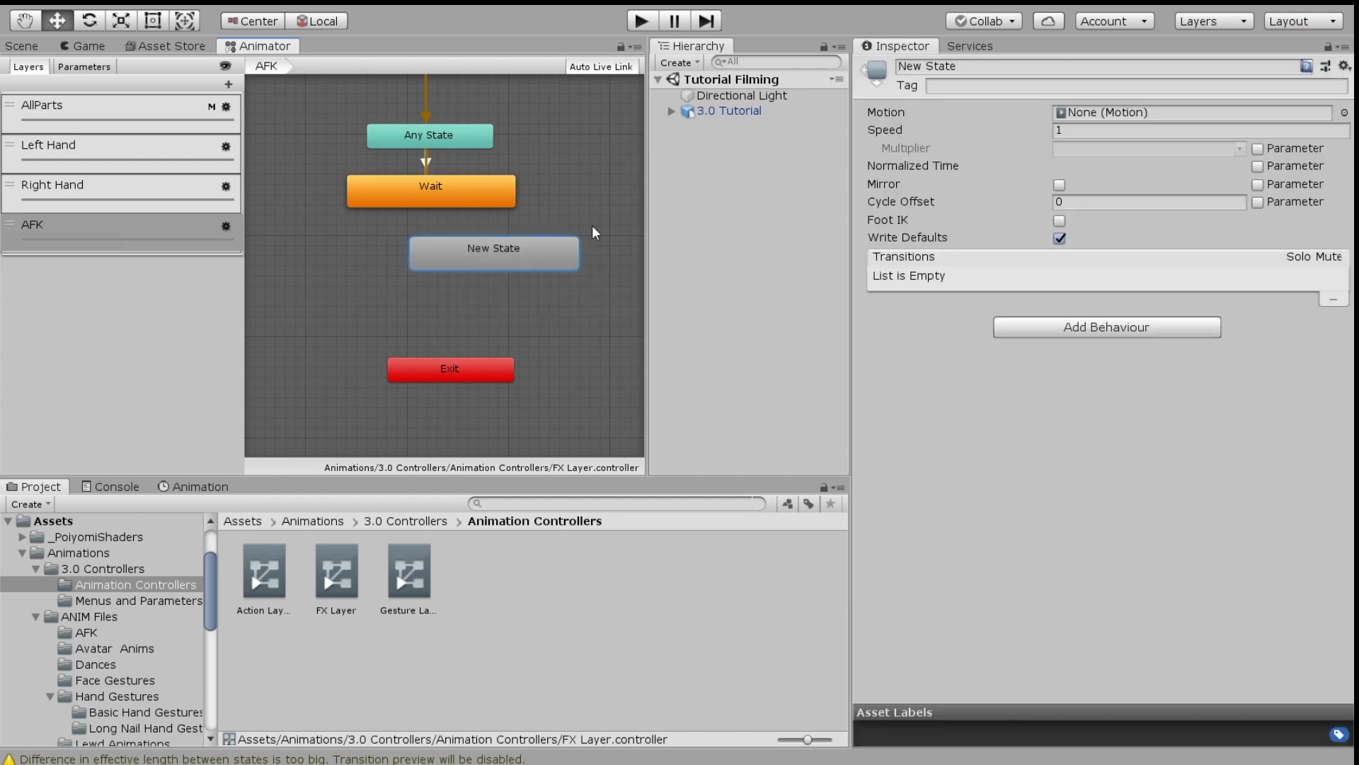
pyautogui.doubleClick(989, 65)
pyautogui.hotkey('ctrl', 'a')
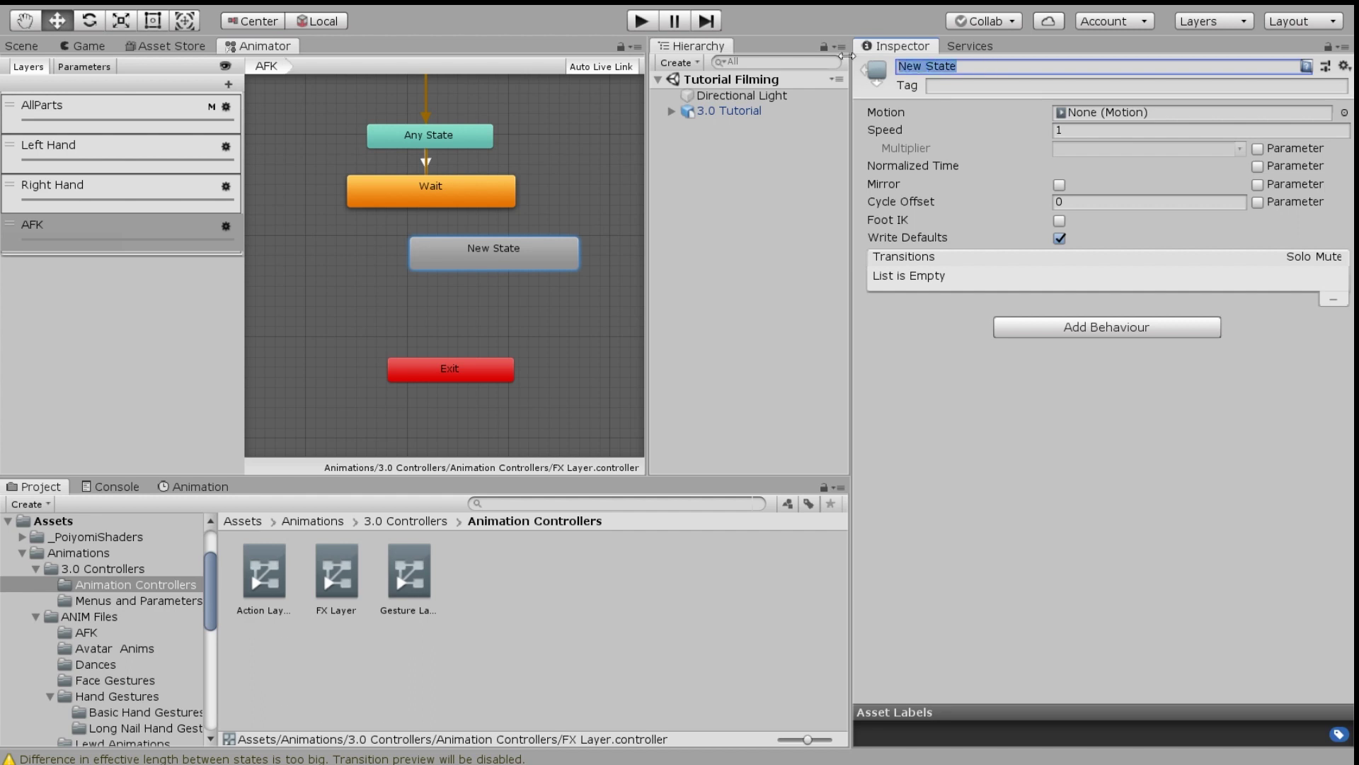
pyautogui.write('AFK on')
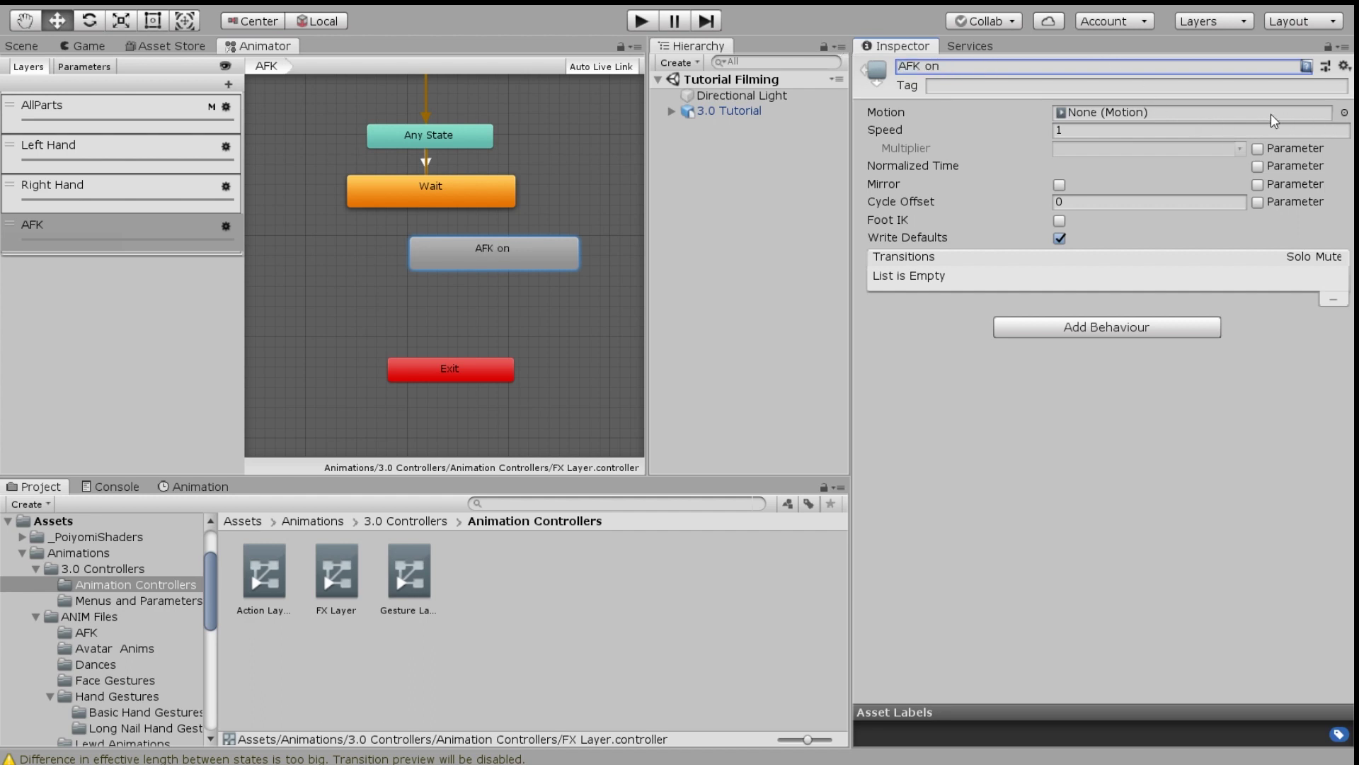
pyautogui.click(1346, 113)
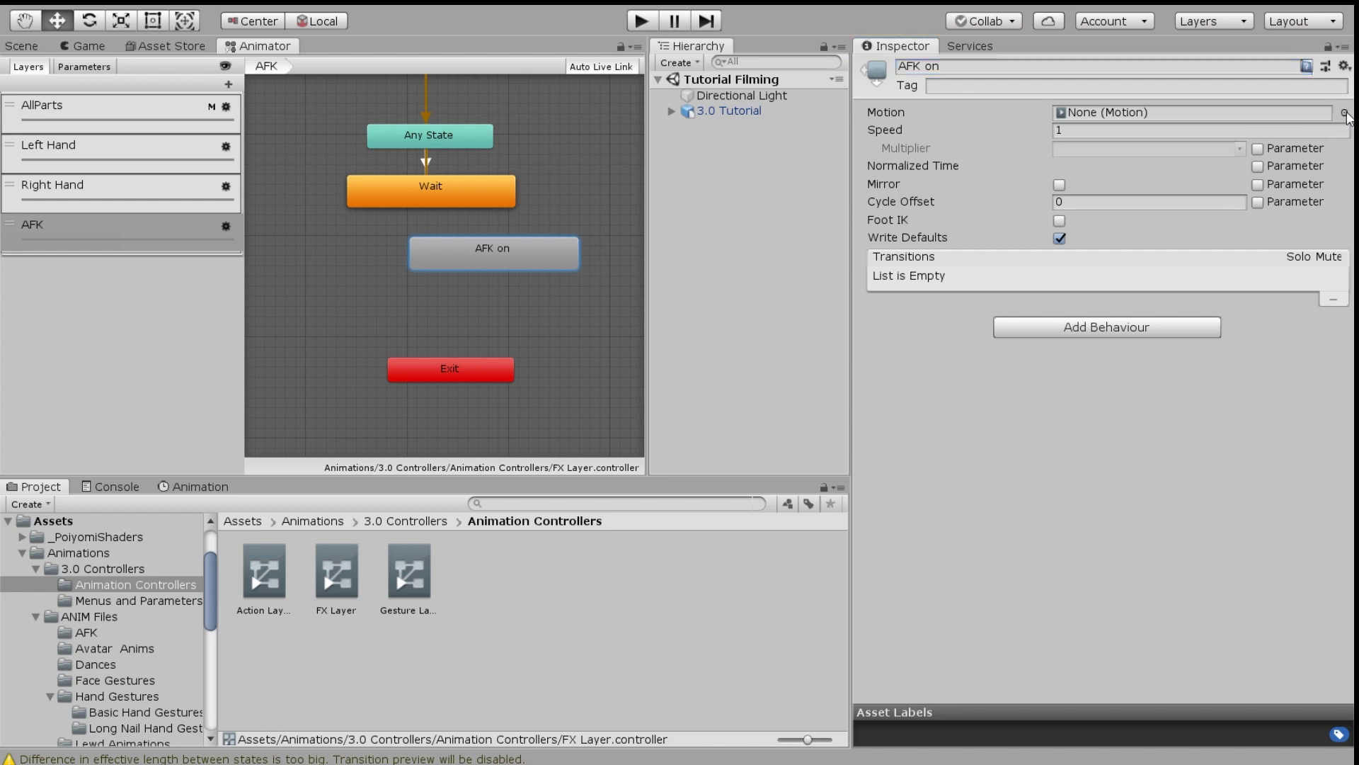
pyautogui.moveTo(493, 254); pyautogui.dragTo(439, 253)
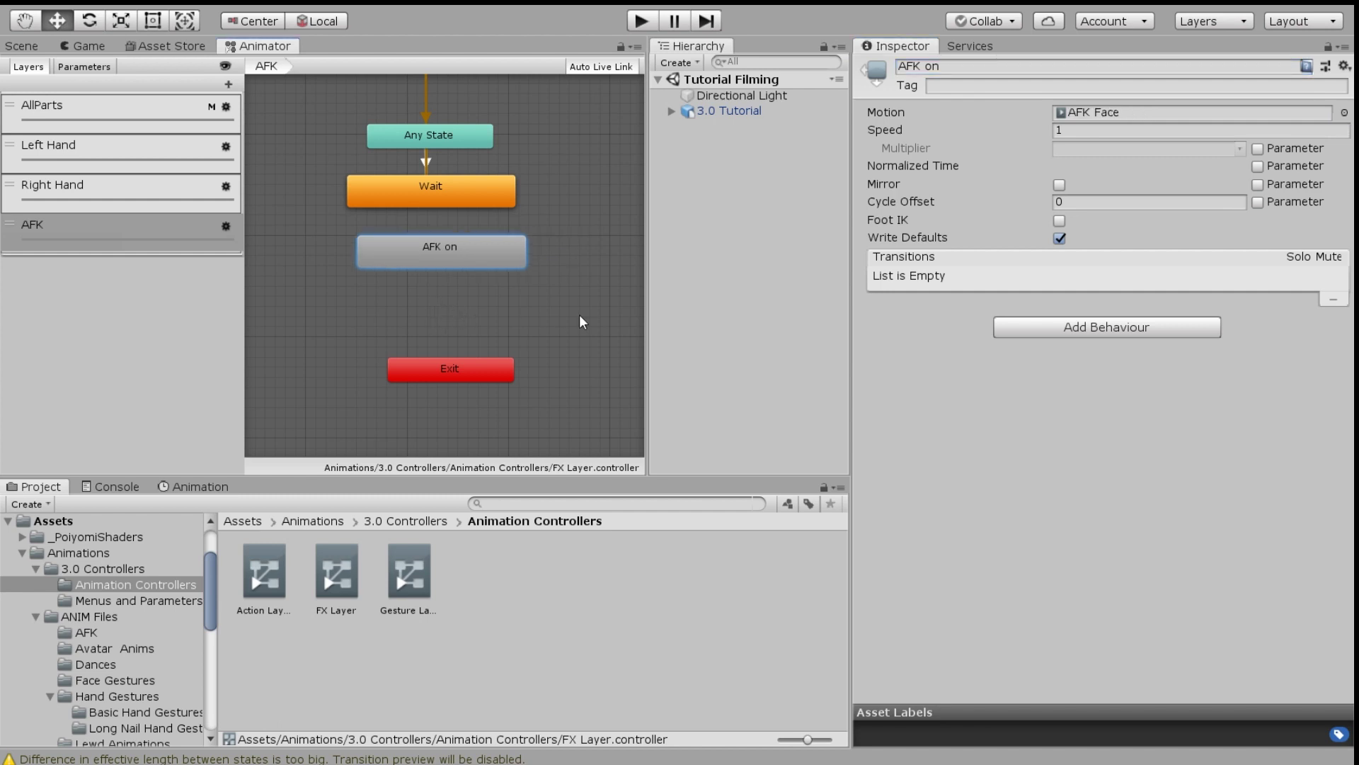
# Create another empty state named AFK off and place it between AFK on and Exit
pyautogui.click(683, 316)
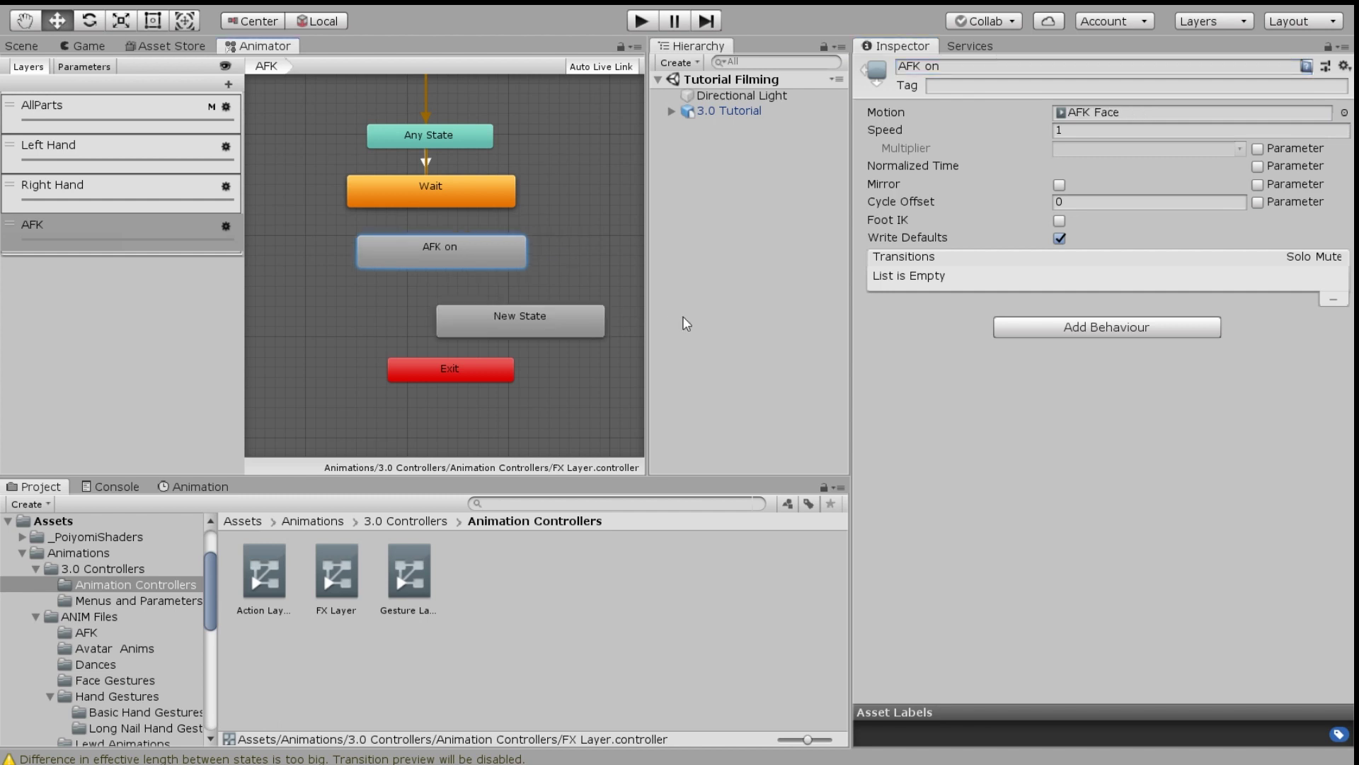
pyautogui.click(551, 325)
pyautogui.click(910, 66)
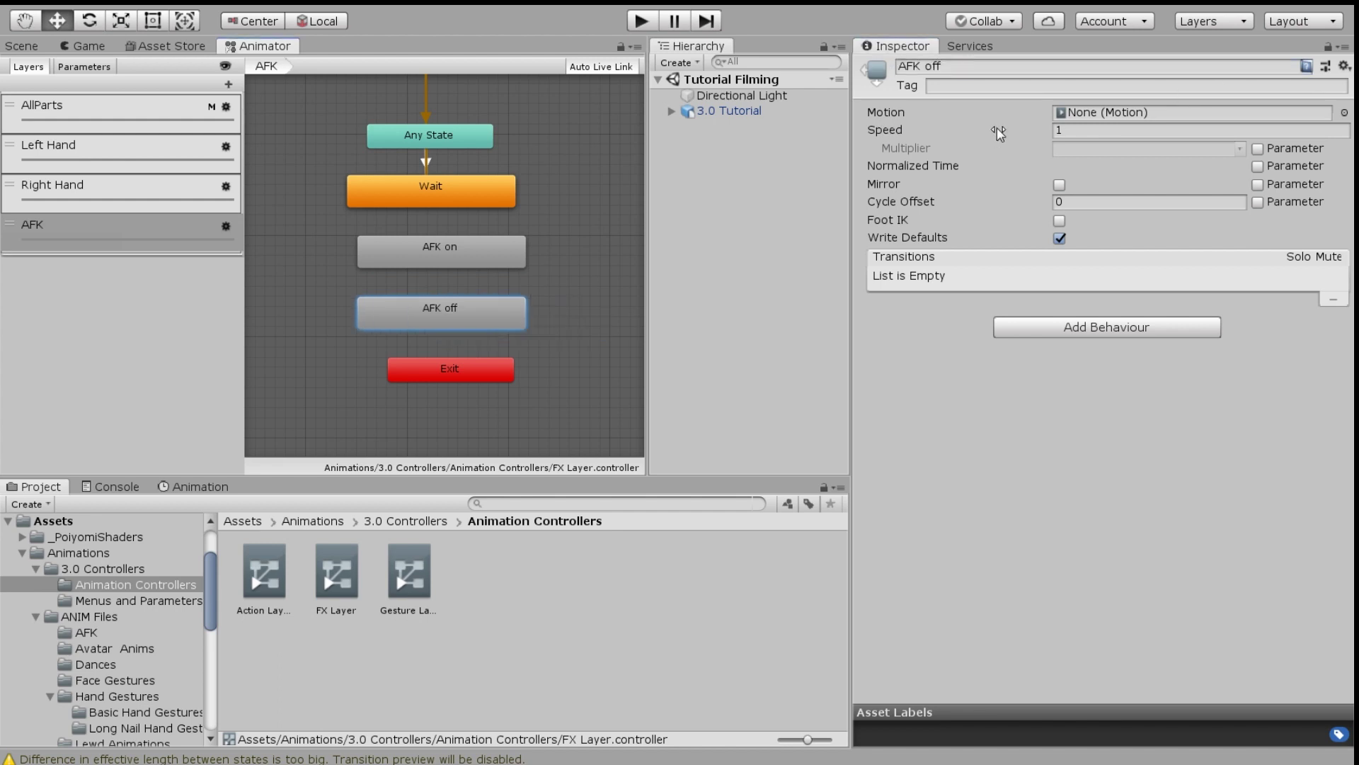
# Line up Exit beneath the states and create transitions from Wait to AFK on, AFK on to AFK off, and AFK off to Exit
pyautogui.moveTo(451, 368); pyautogui.dragTo(430, 368)
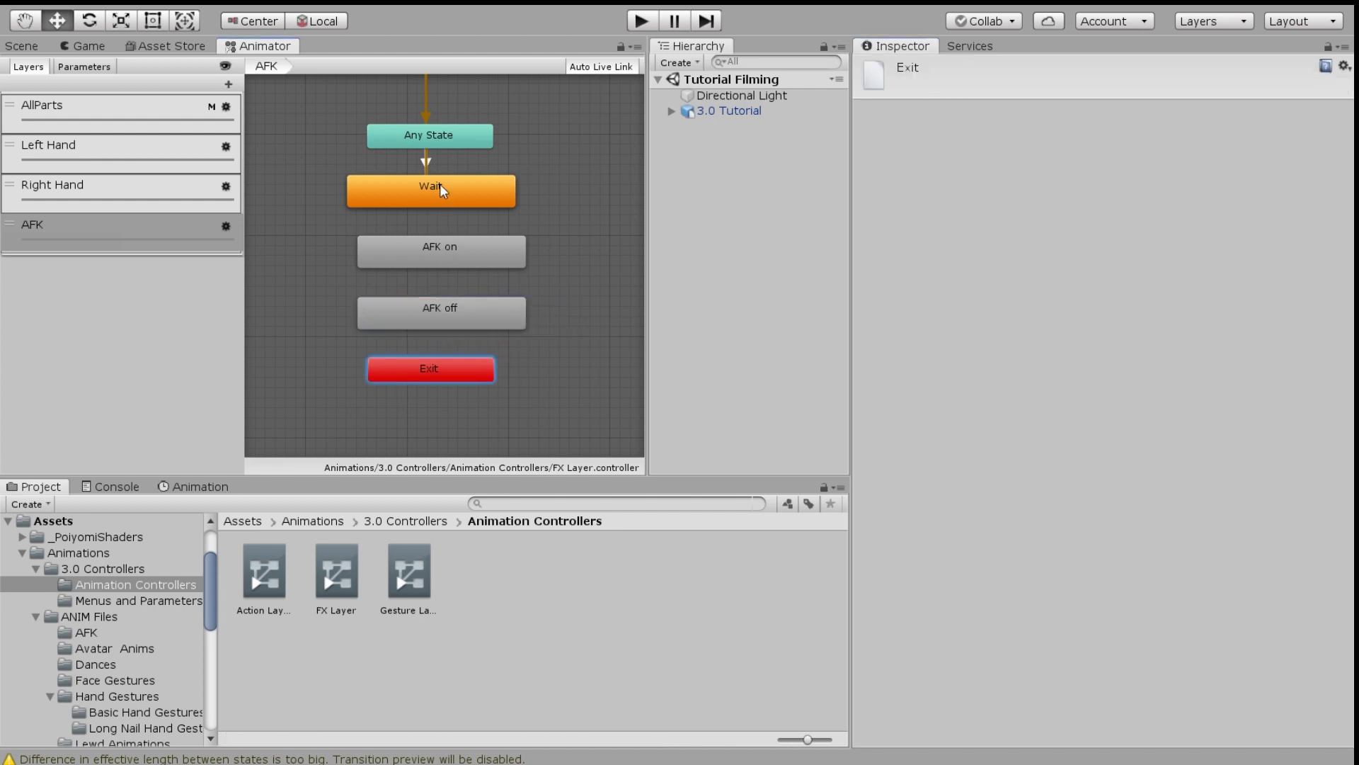
pyautogui.click(440, 193)
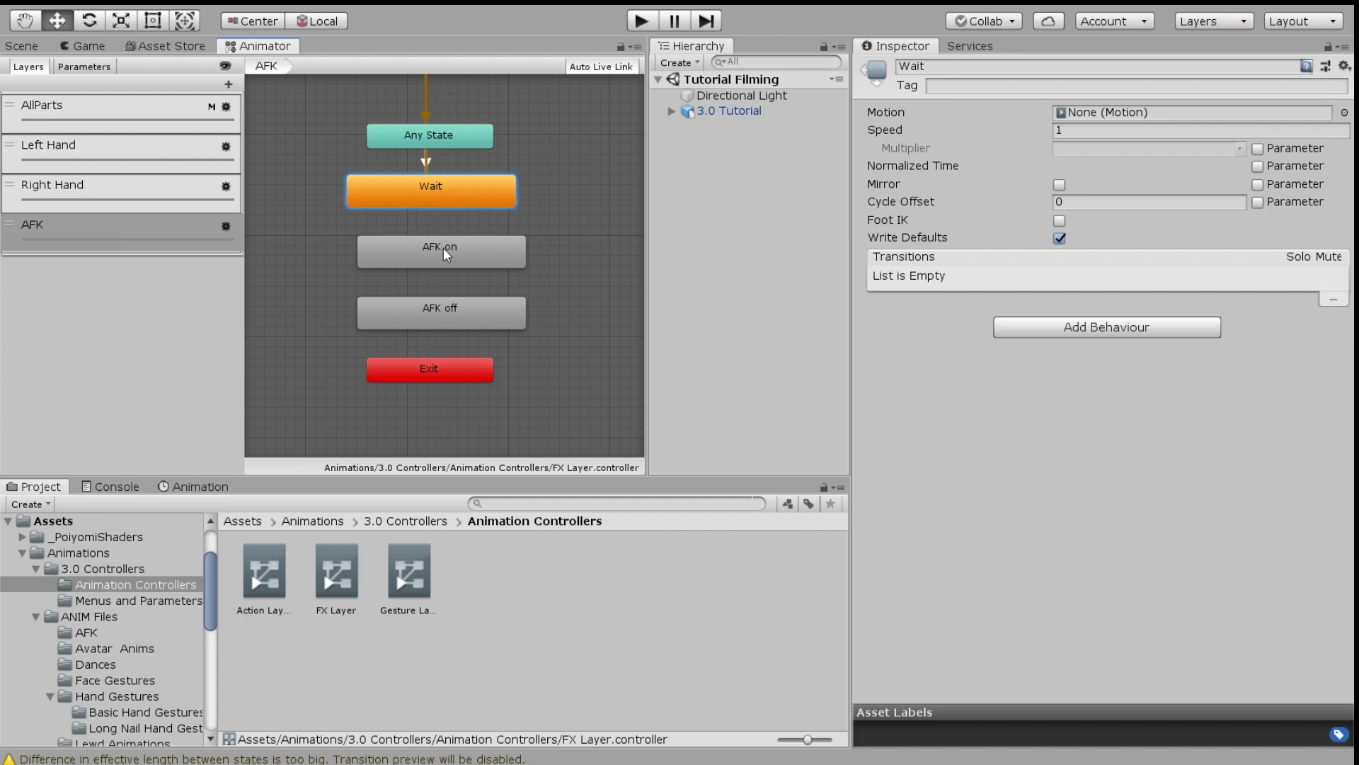
pyautogui.click(446, 187)
pyautogui.click(446, 255)
pyautogui.rightClick(446, 257)
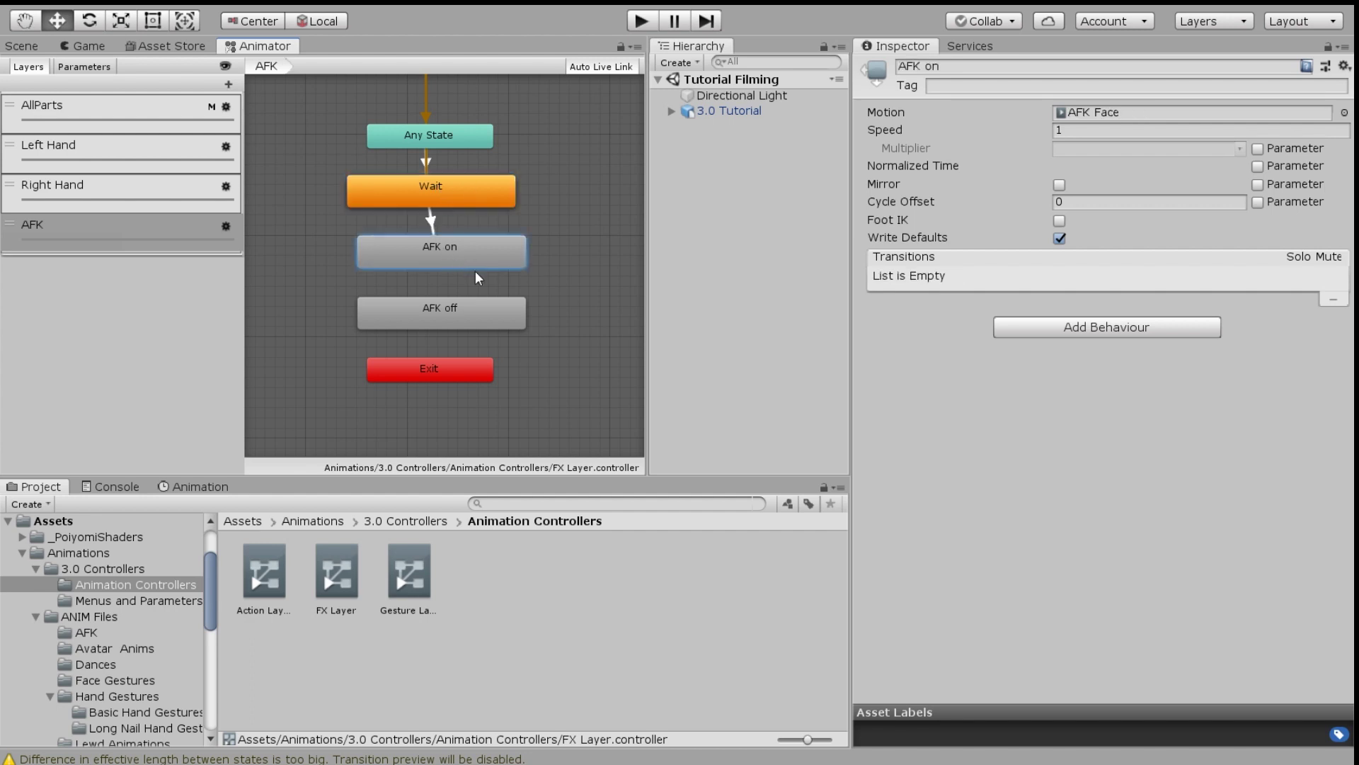
pyautogui.click(475, 271)
pyautogui.click(436, 322)
pyautogui.click(437, 320)
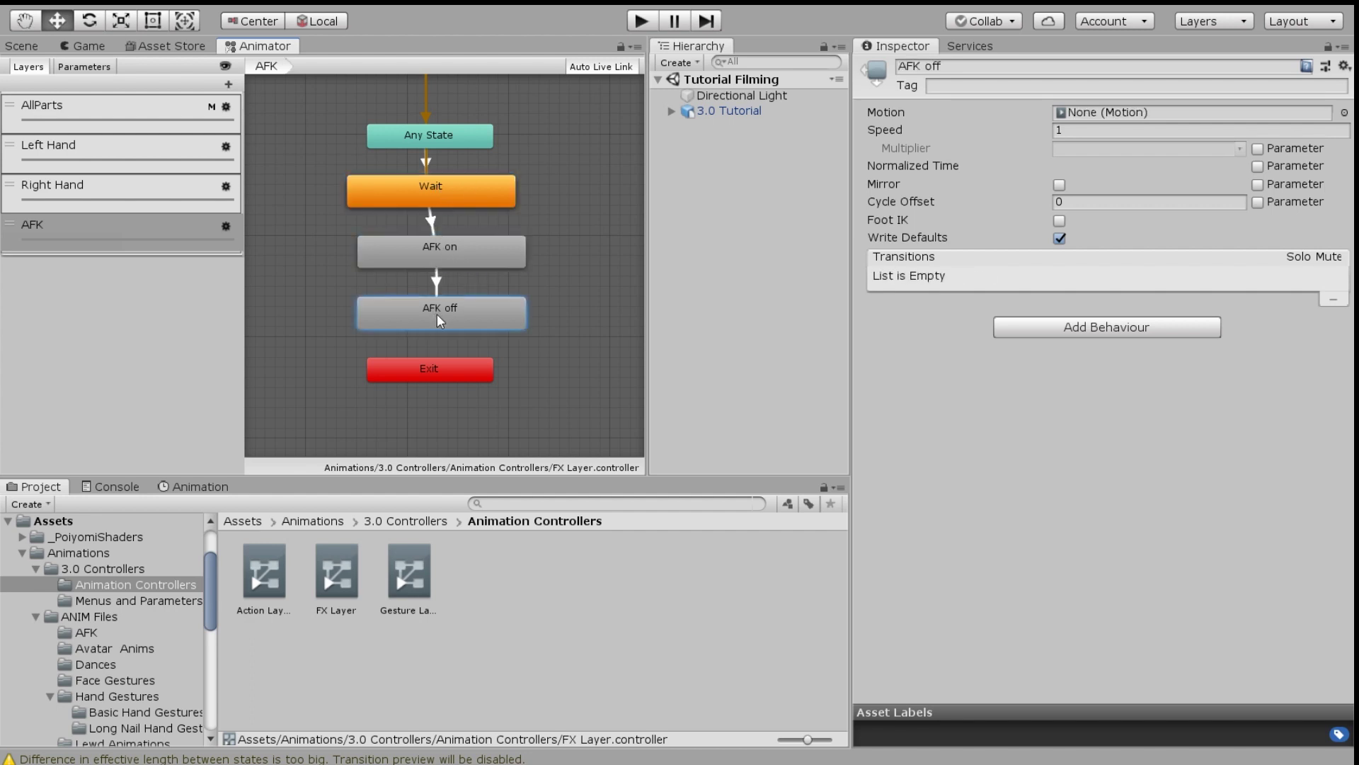
pyautogui.click(431, 372)
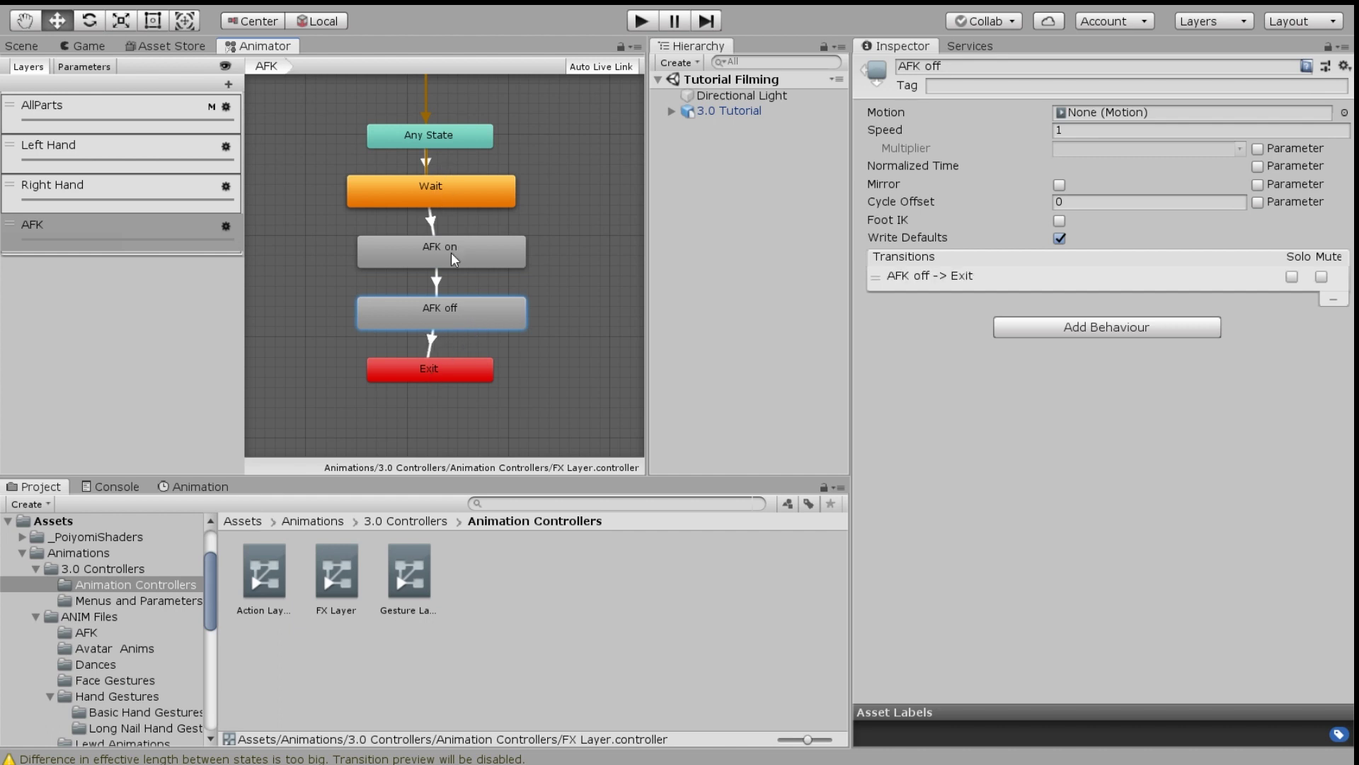
# Give the Wait to AFK on transition the condition AFK true and turn off its Has Exit Time option
pyautogui.click(429, 221)
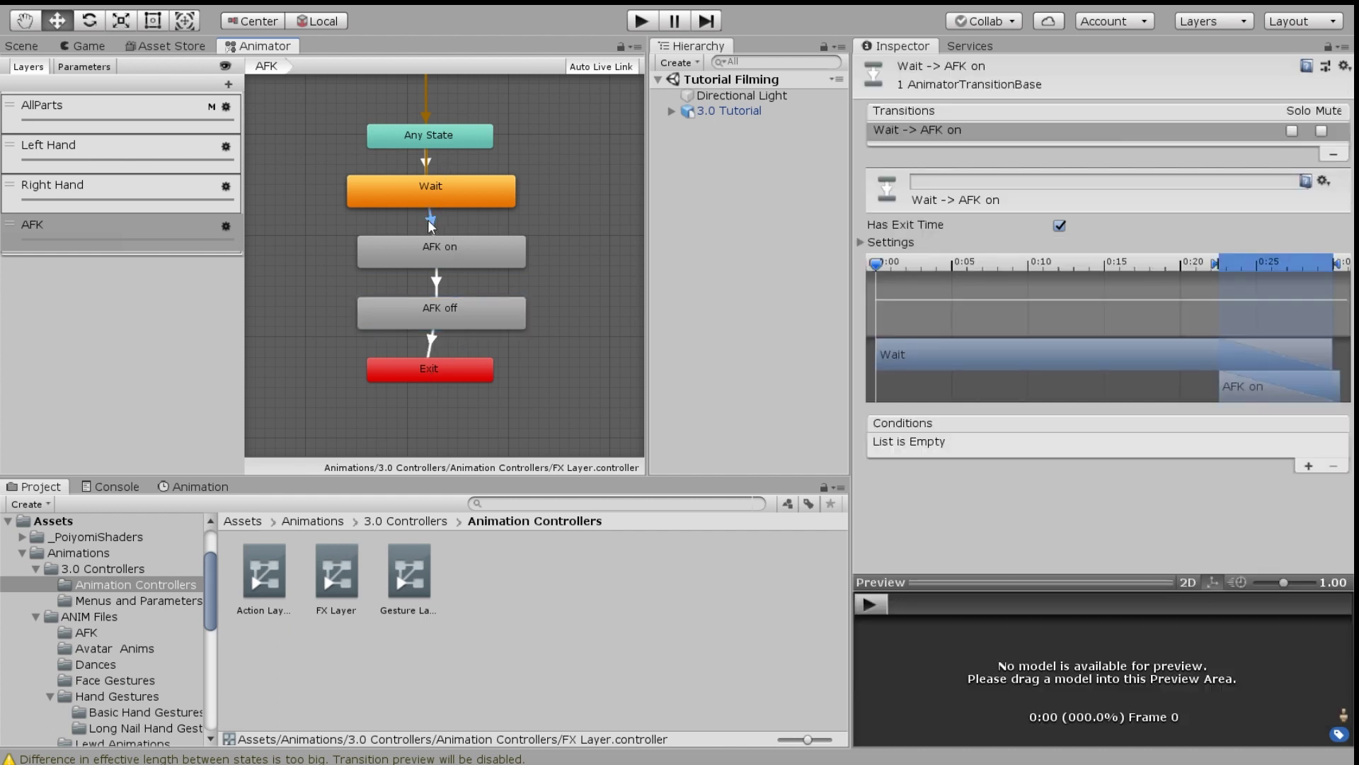
pyautogui.click(1308, 466)
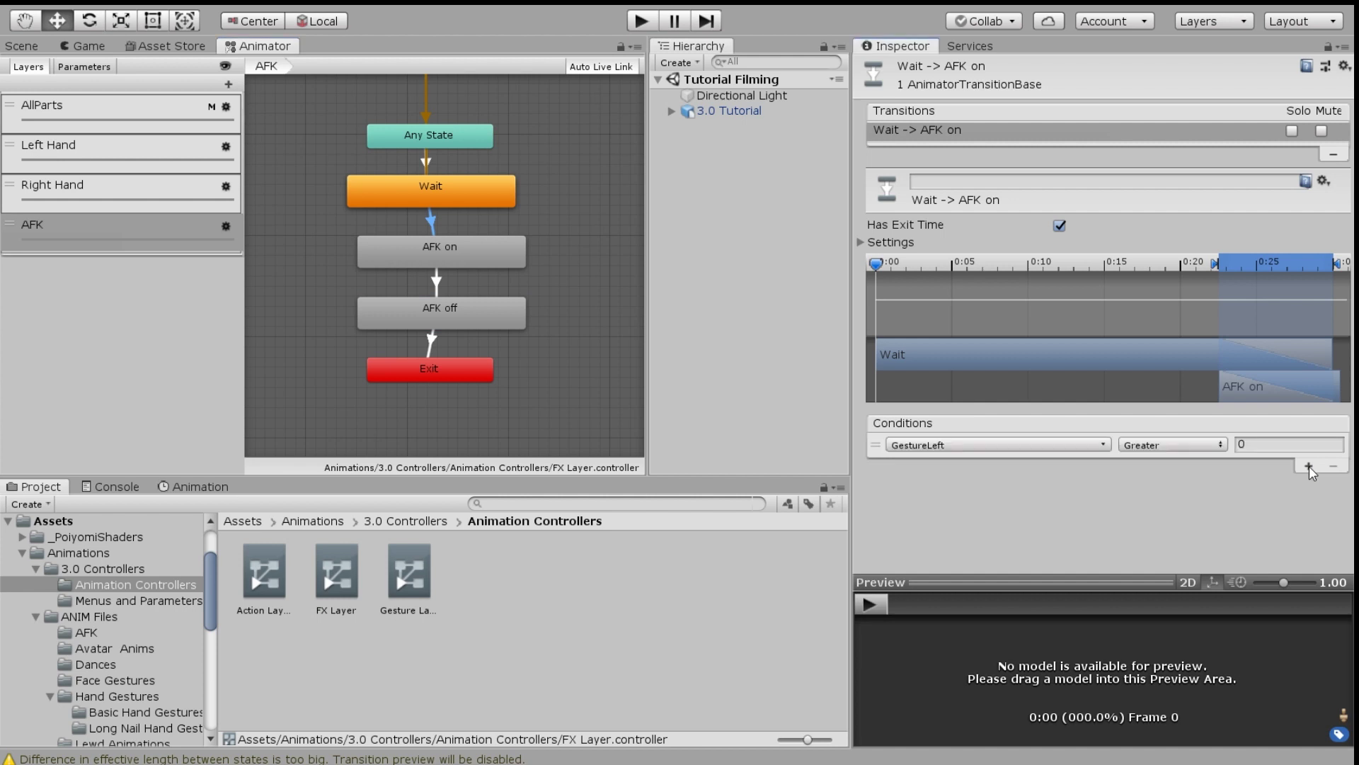
pyautogui.click(967, 442)
pyautogui.click(967, 548)
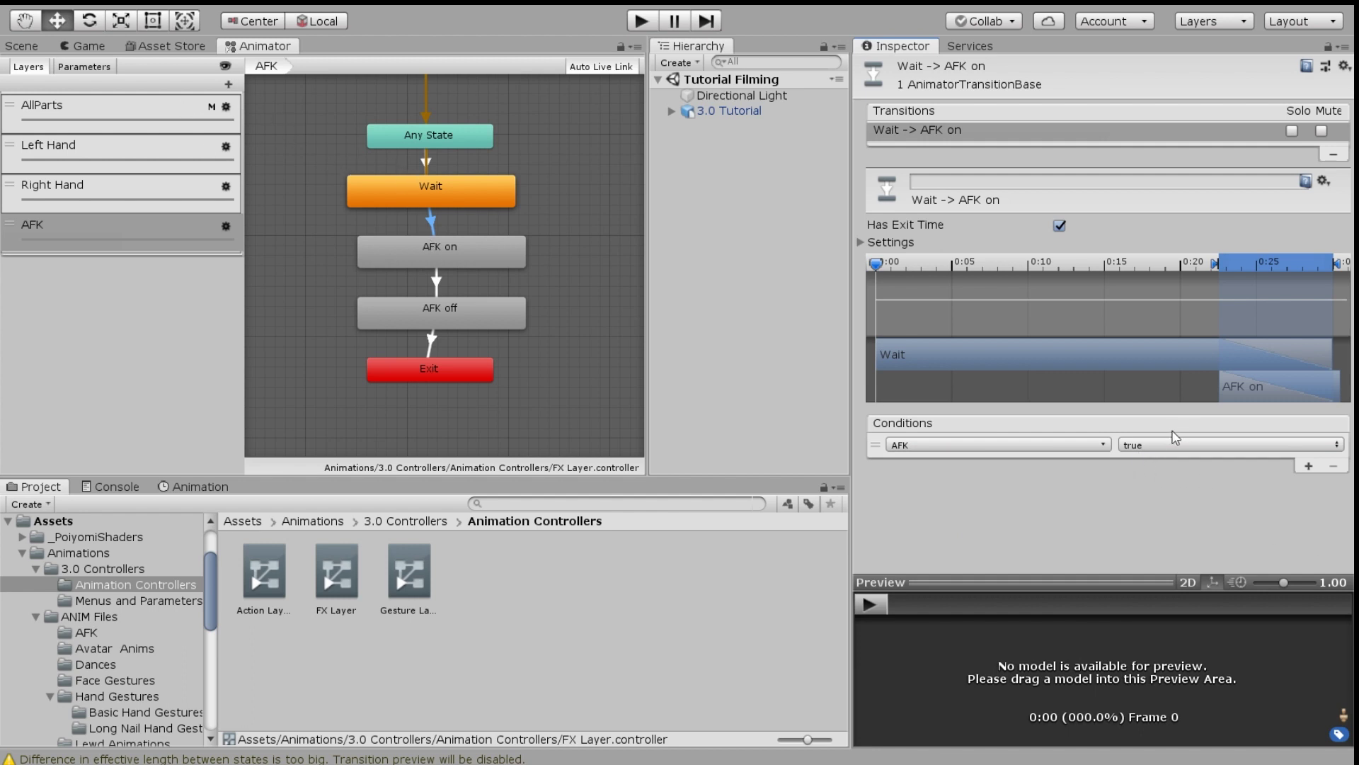
pyautogui.click(1059, 227)
# Give the AFK on to AFK off transition the condition AFK false and disable Has Exit Time
pyautogui.click(436, 280)
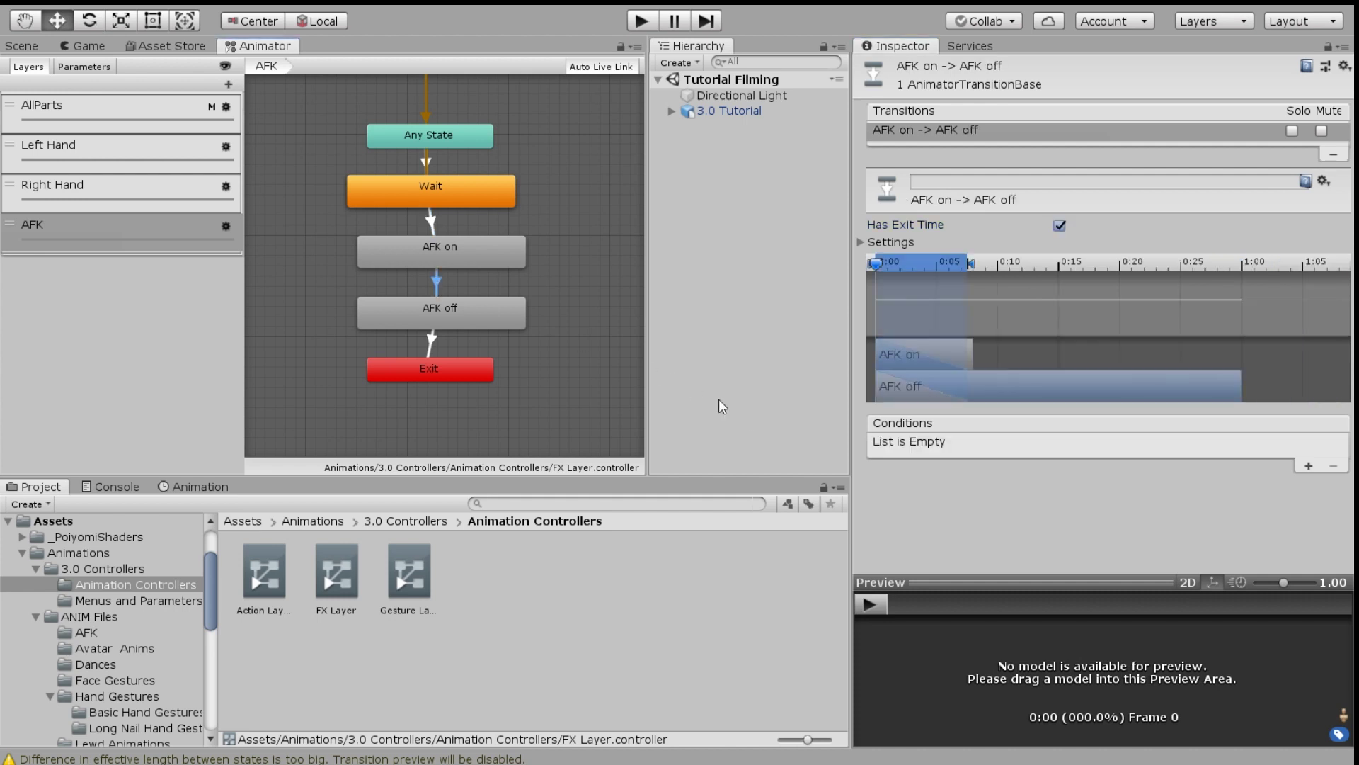
pyautogui.click(1308, 466)
pyautogui.click(1181, 487)
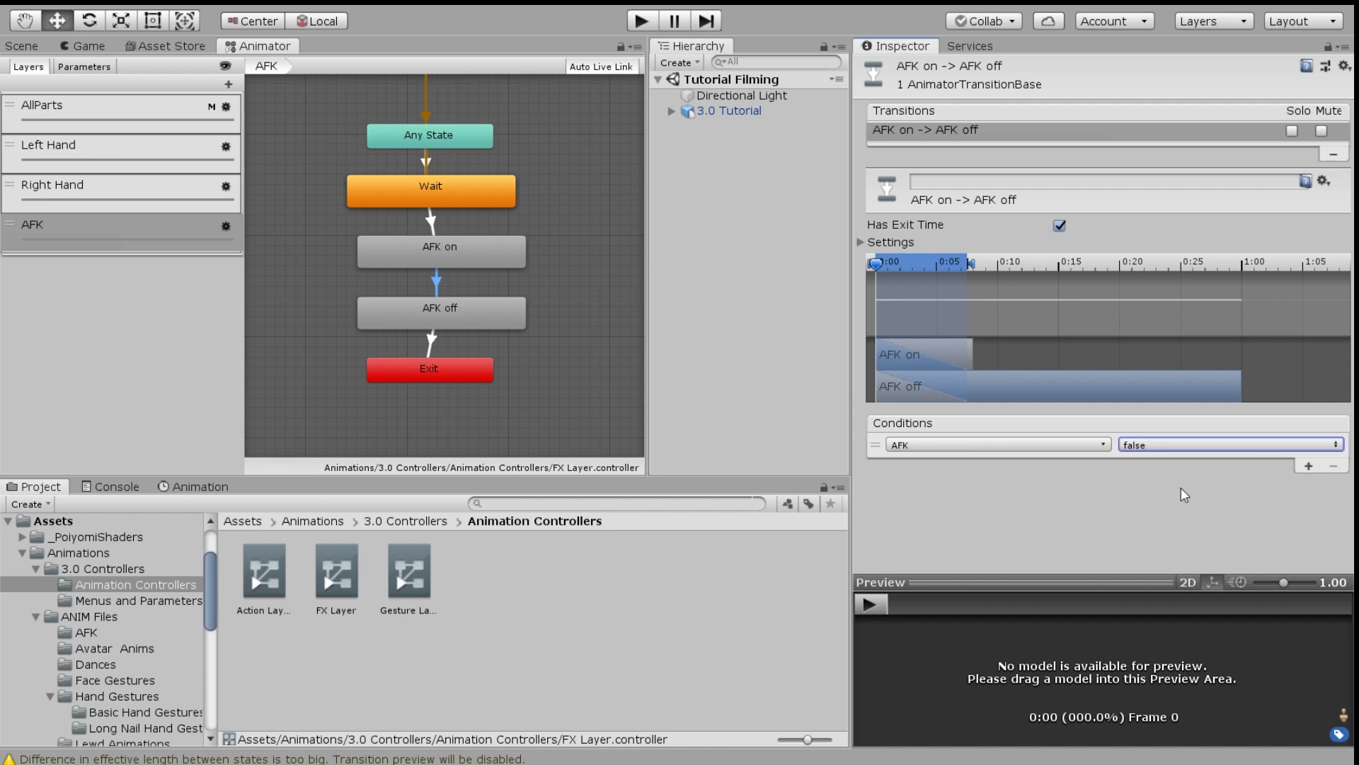
pyautogui.click(1060, 226)
# Turn off Has Exit Time for the transition from AFK off to Exit
pyautogui.click(465, 312)
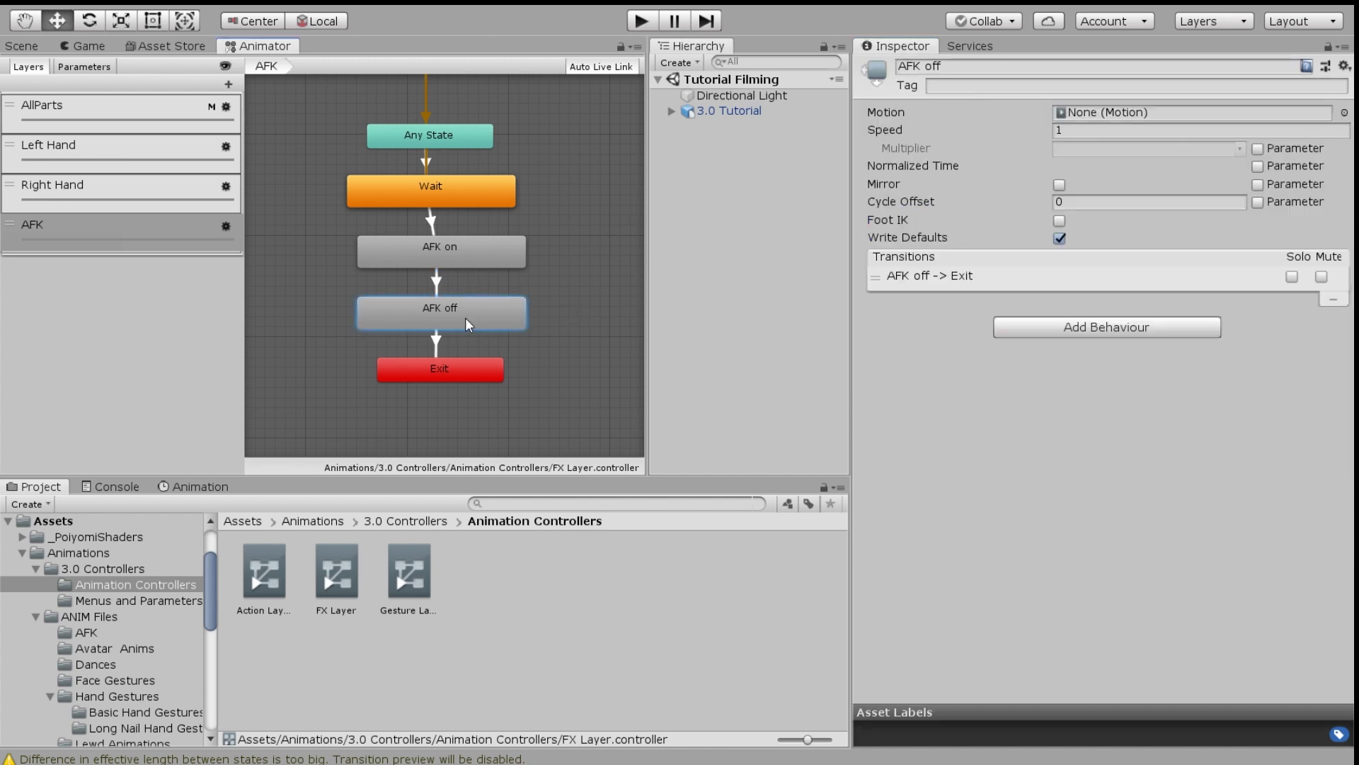
pyautogui.click(437, 341)
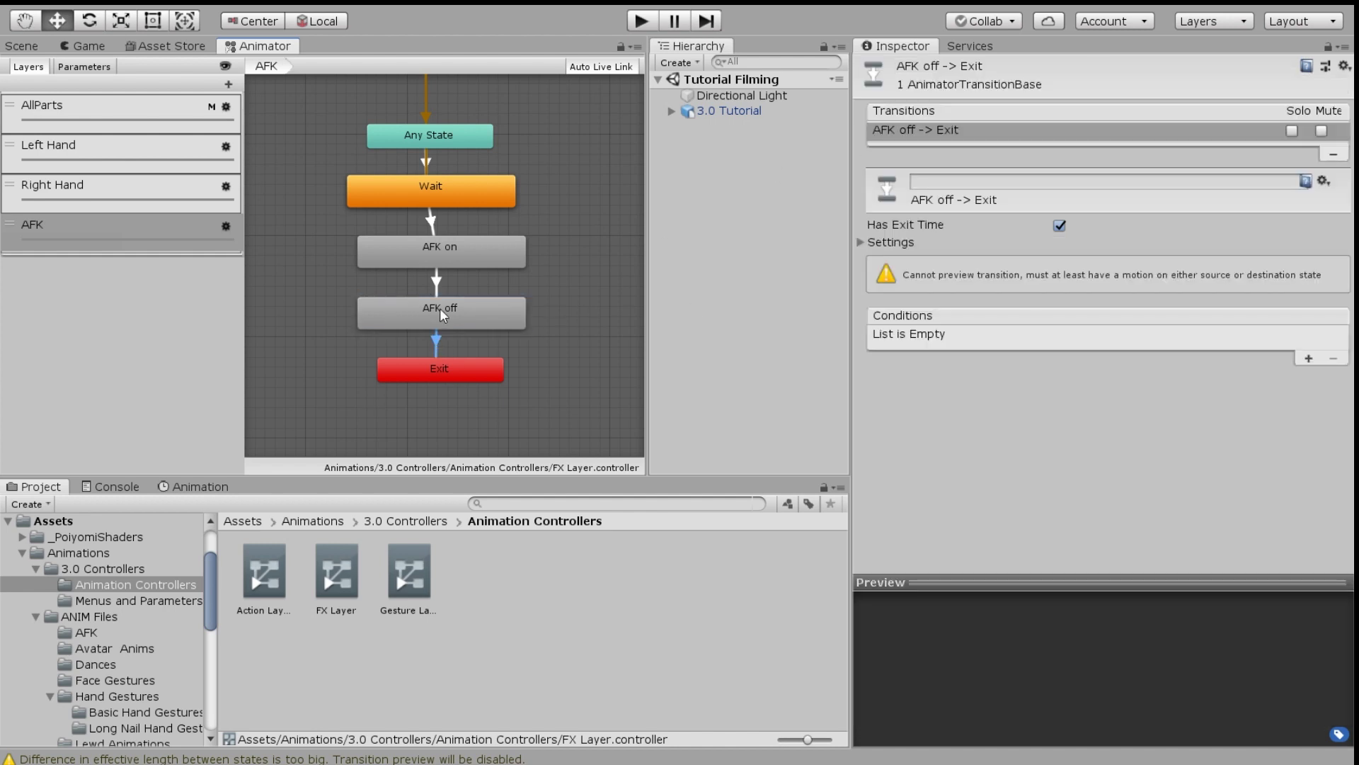
pyautogui.click(1060, 227)
pyautogui.scroll(-3, 510, 213)
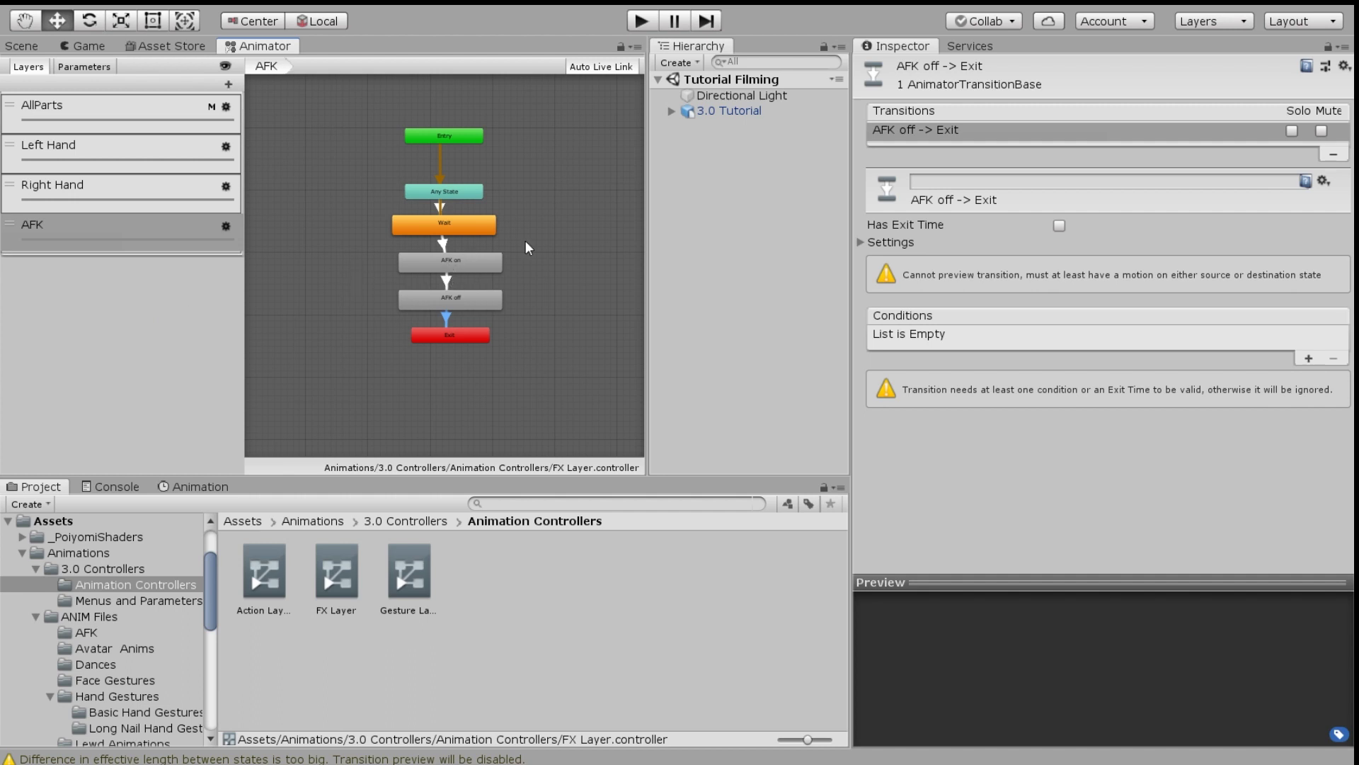
pyautogui.scroll(-1, 528, 226)
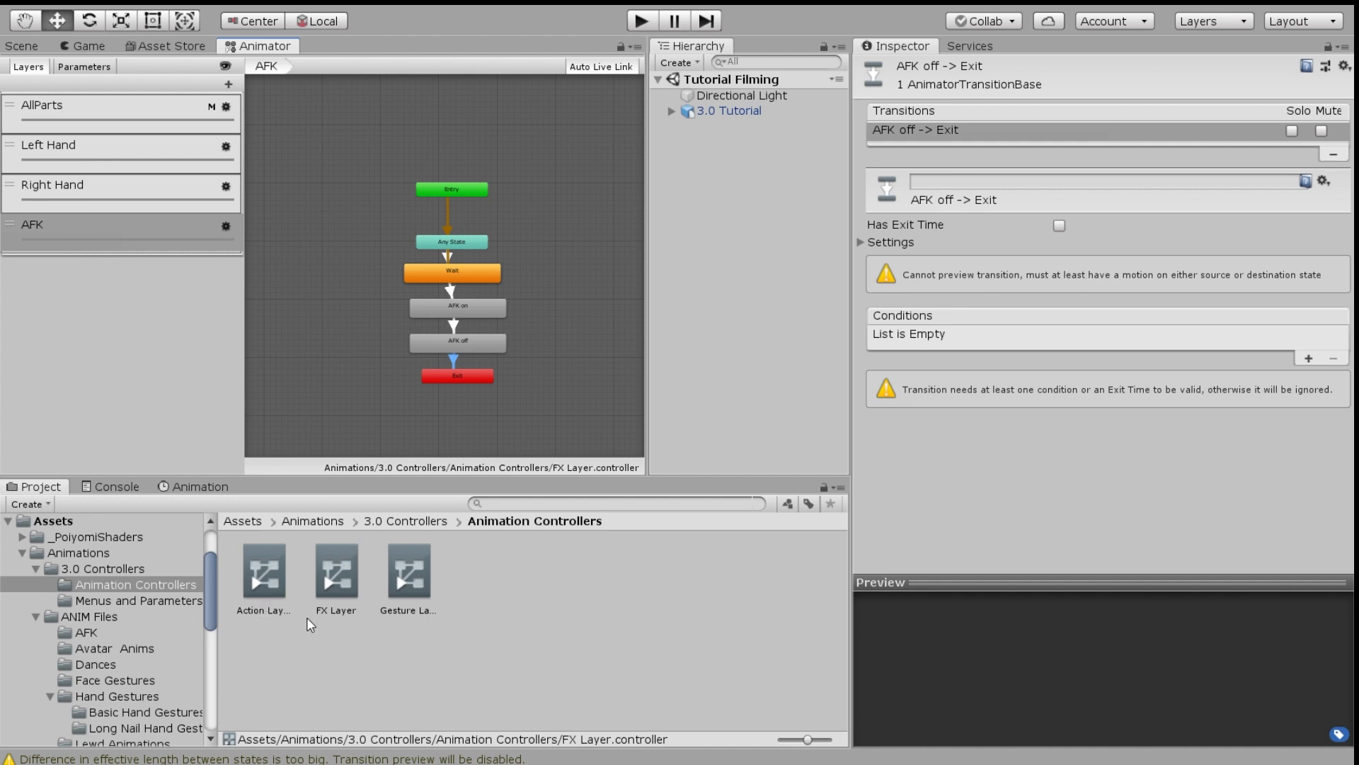
# Examine the playable layers assigned to the 3.0 Tutorial avatar and open the Action Layer controller's state graph
pyautogui.click(796, 108)
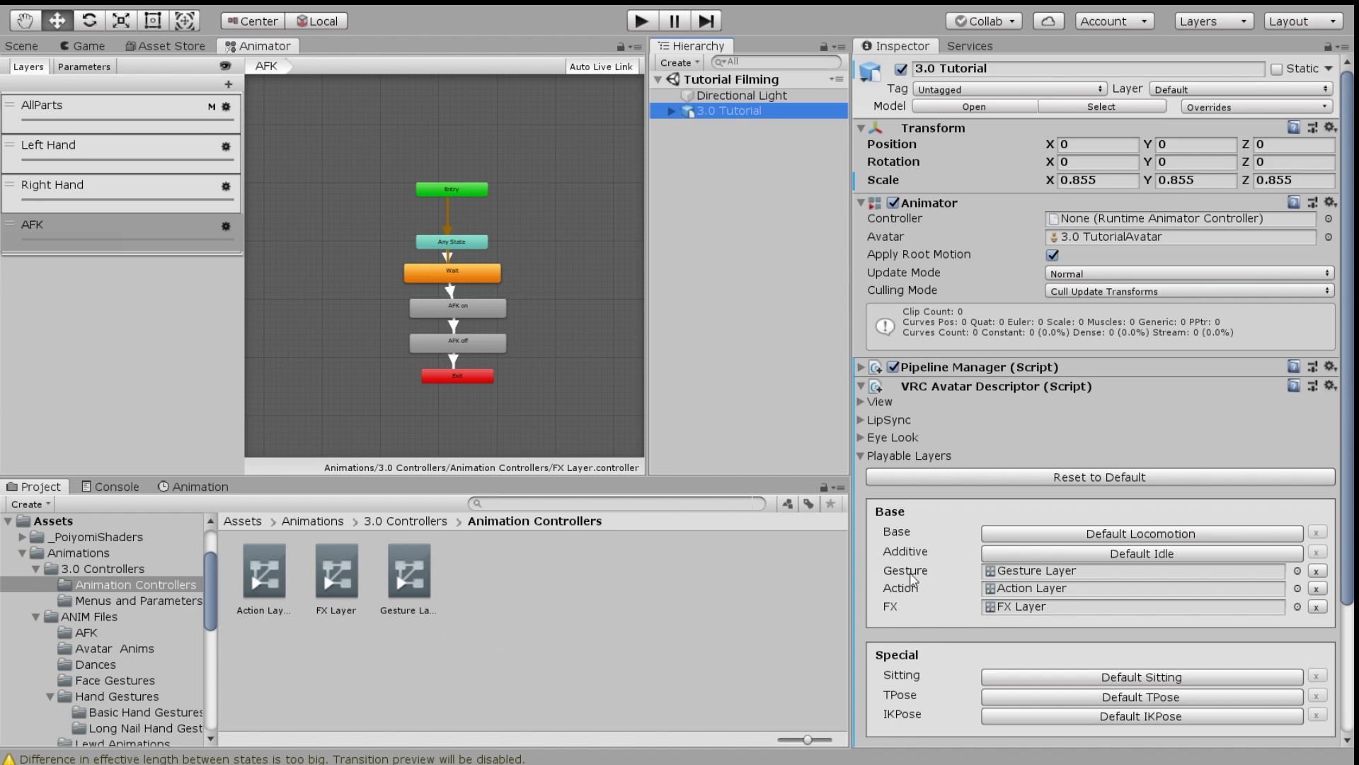
pyautogui.scroll(-3, 499, 321)
pyautogui.scroll(6, 498, 321)
pyautogui.scroll(-3, 534, 309)
pyautogui.moveTo(534, 309); pyautogui.dragTo(515, 300, button='middle')
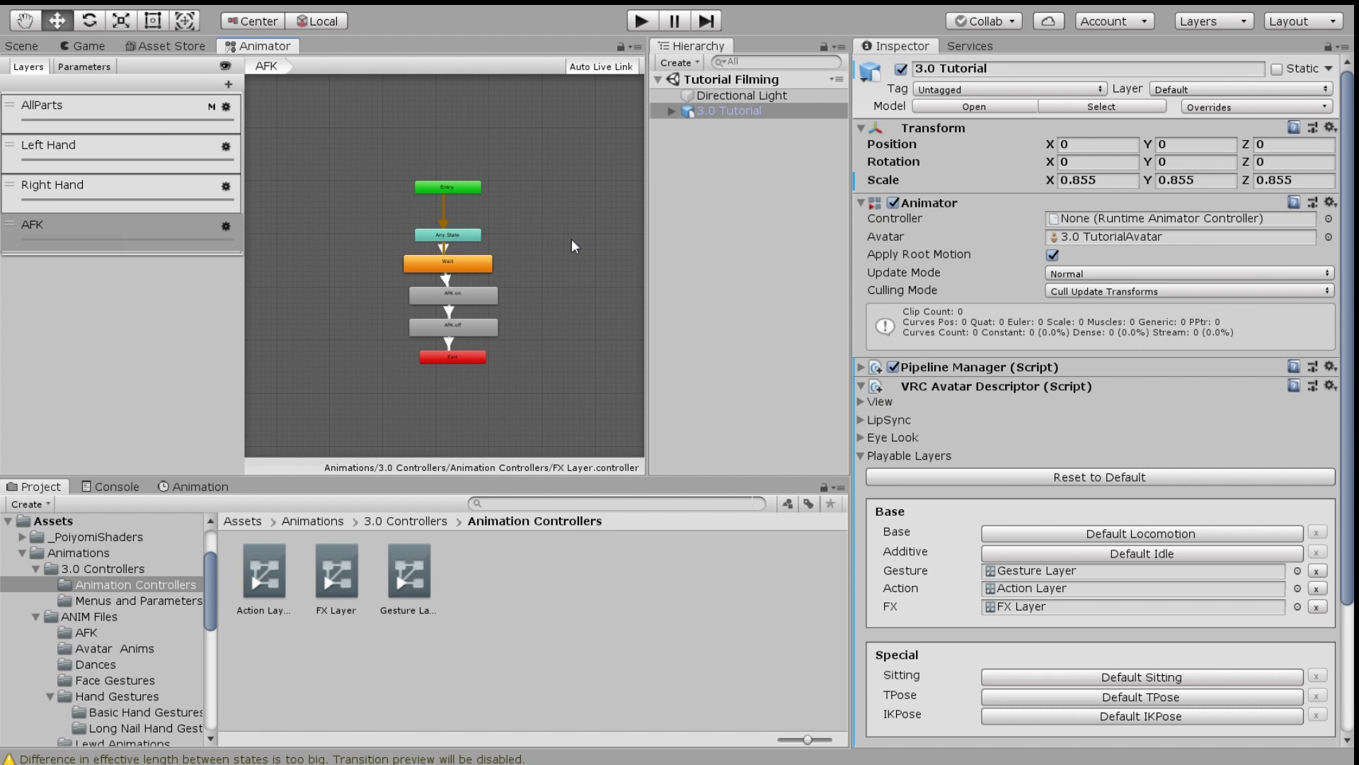
pyautogui.scroll(2, 572, 240)
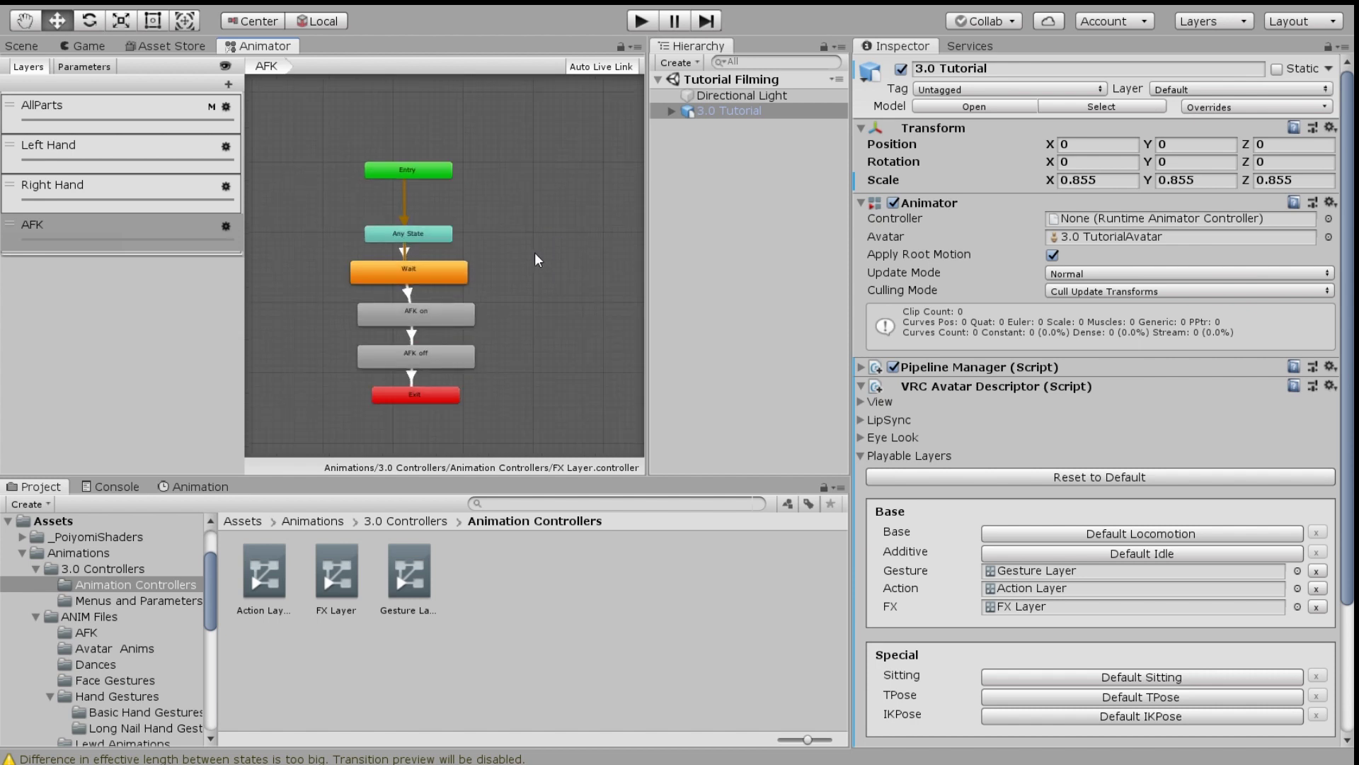
pyautogui.scroll(2, 554, 239)
pyautogui.scroll(1, 573, 220)
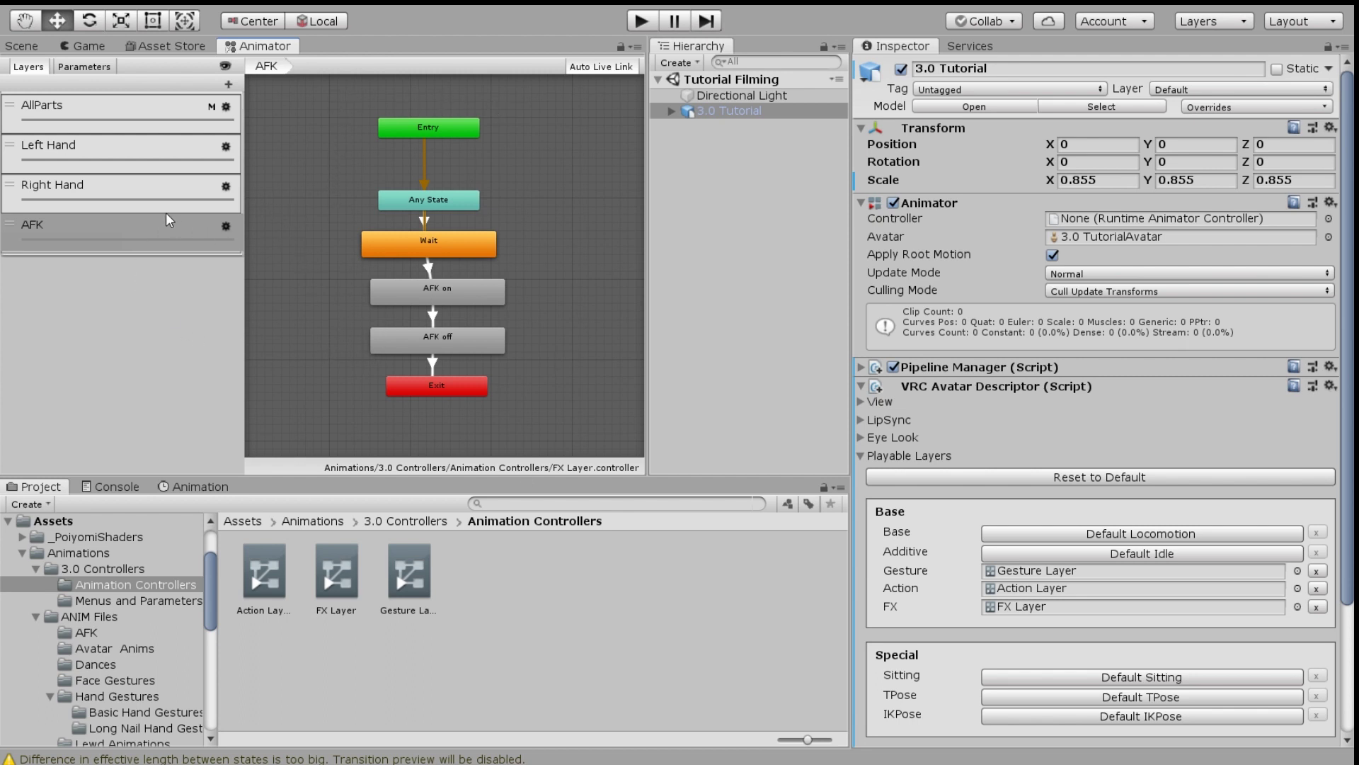
pyautogui.click(256, 571)
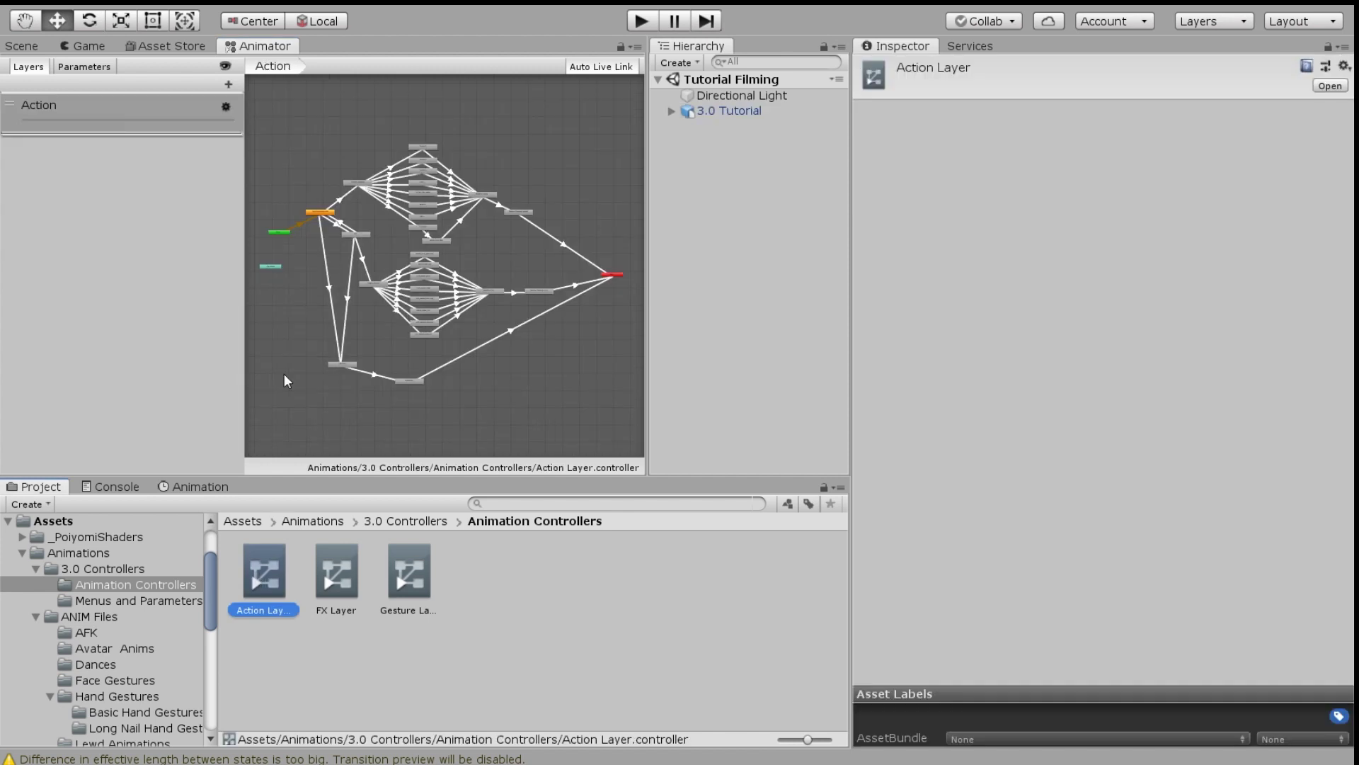